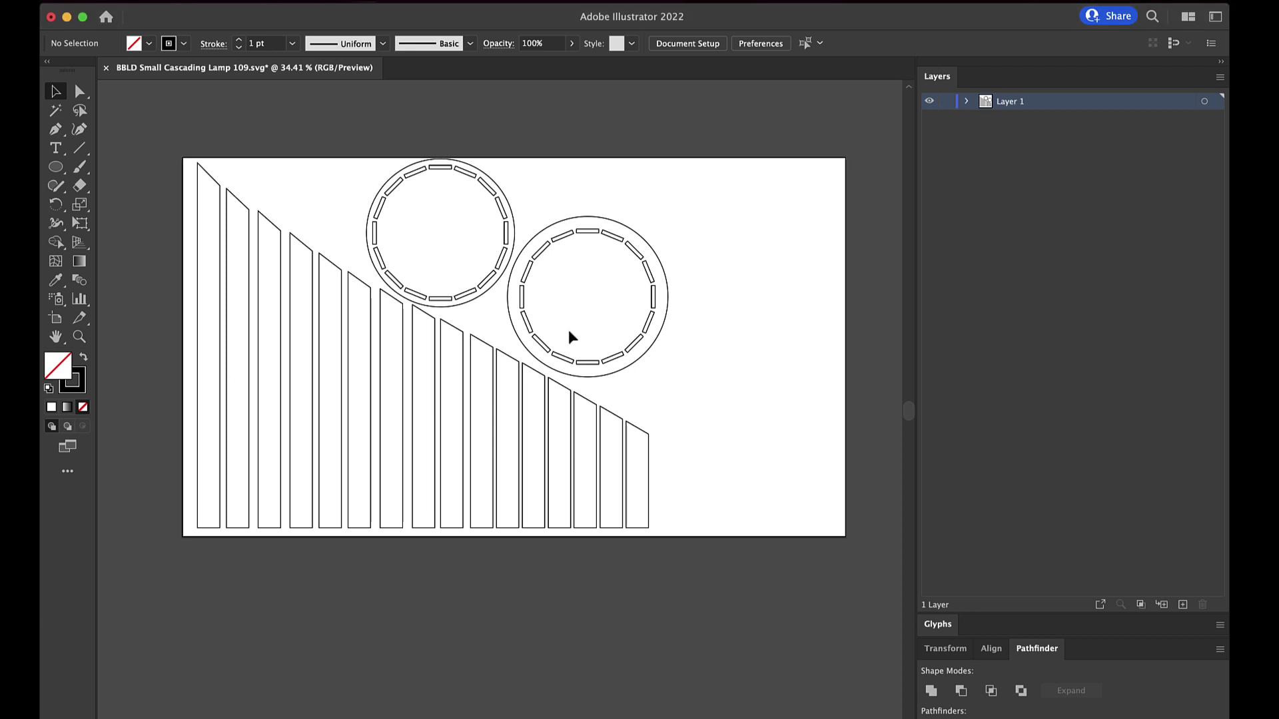
Drag the right slotted ring further right, clear of the tapered strips.
{"action": "scroll", "coordinate": [570, 333], "scroll_direction": "up", "scroll_amount": 3}
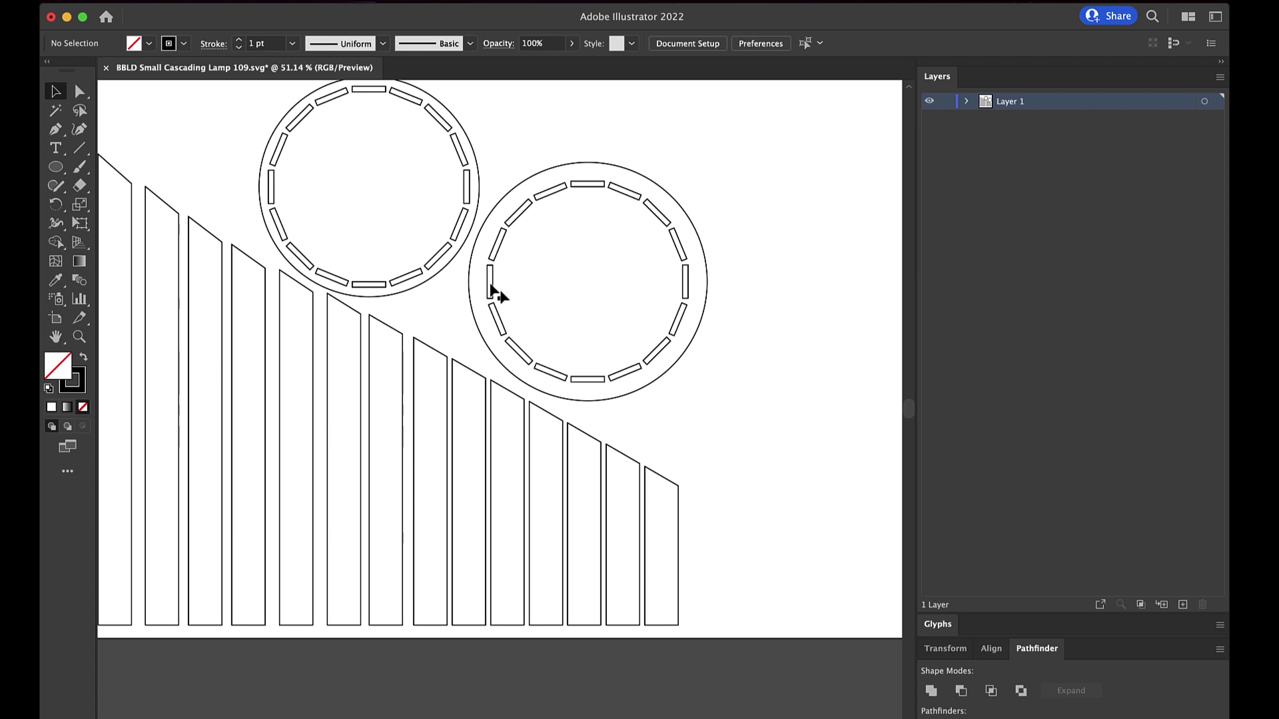
{"action": "scroll", "coordinate": [482, 266], "scroll_direction": "down", "scroll_amount": 2}
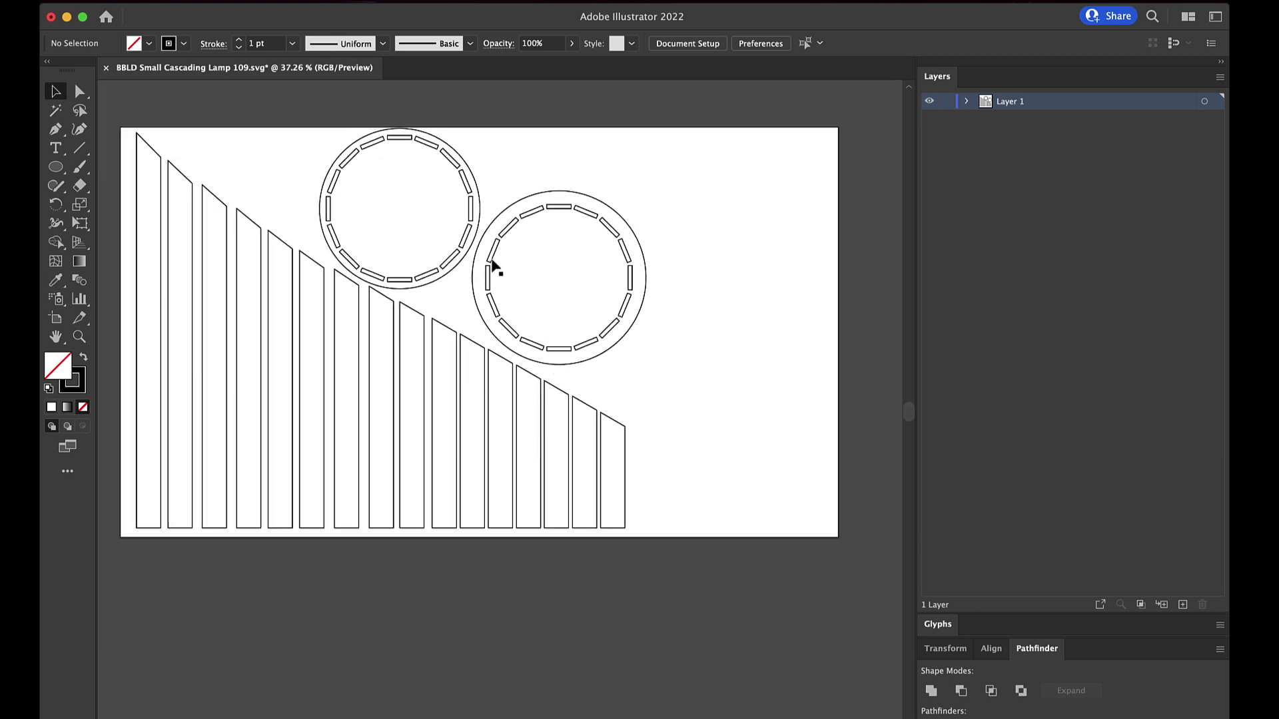
{"action": "left_click", "coordinate": [502, 216]}
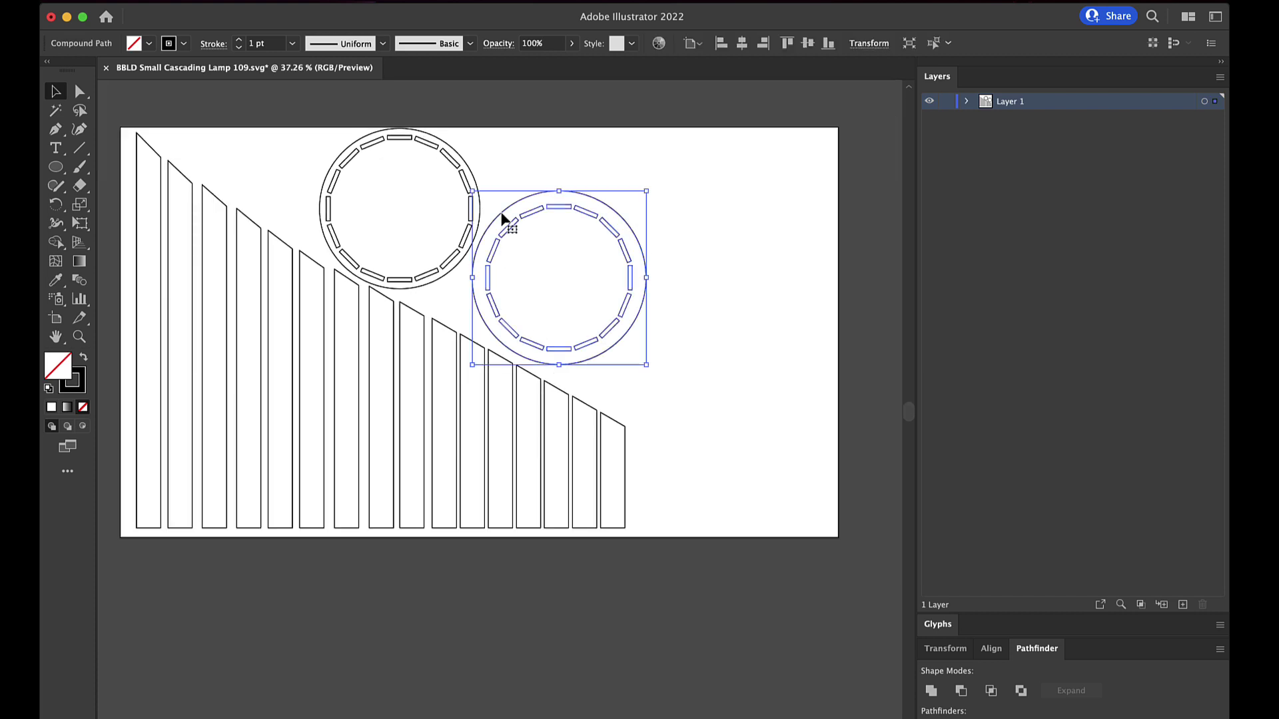
{"action": "left_click_drag", "start_coordinate": [502, 216], "coordinate": [628, 198]}
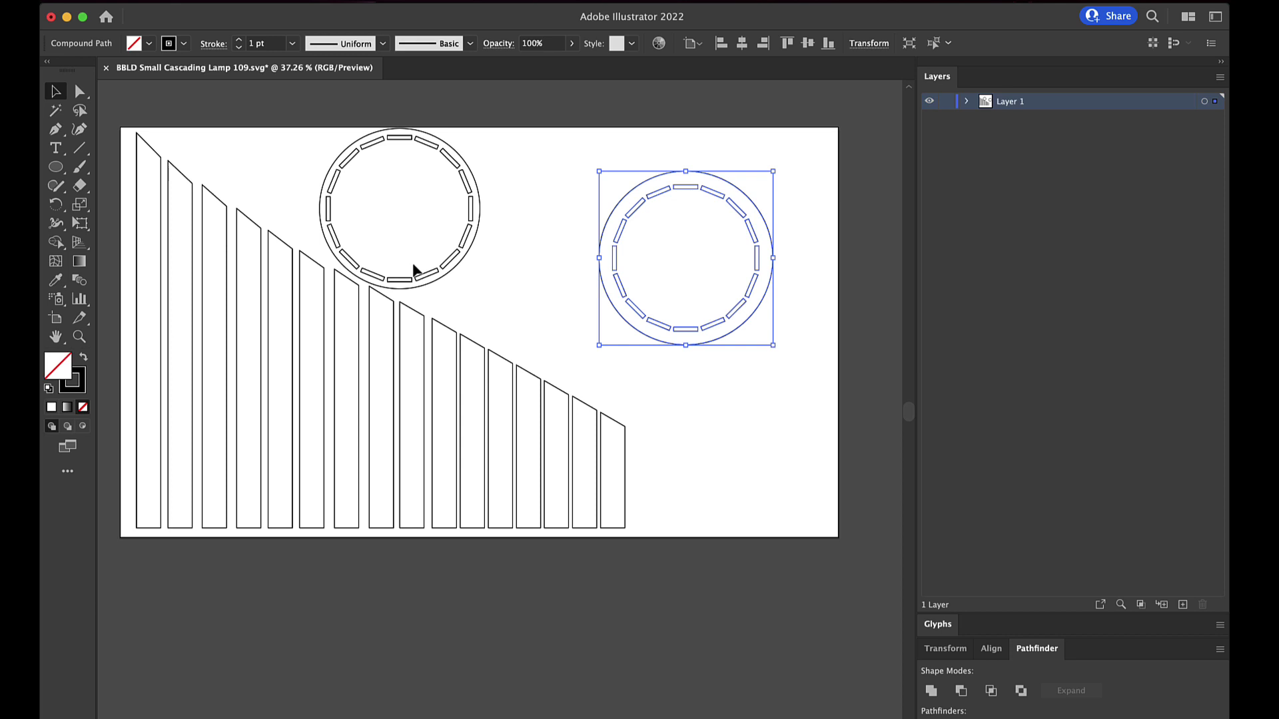
{"action": "left_click", "coordinate": [559, 245]}
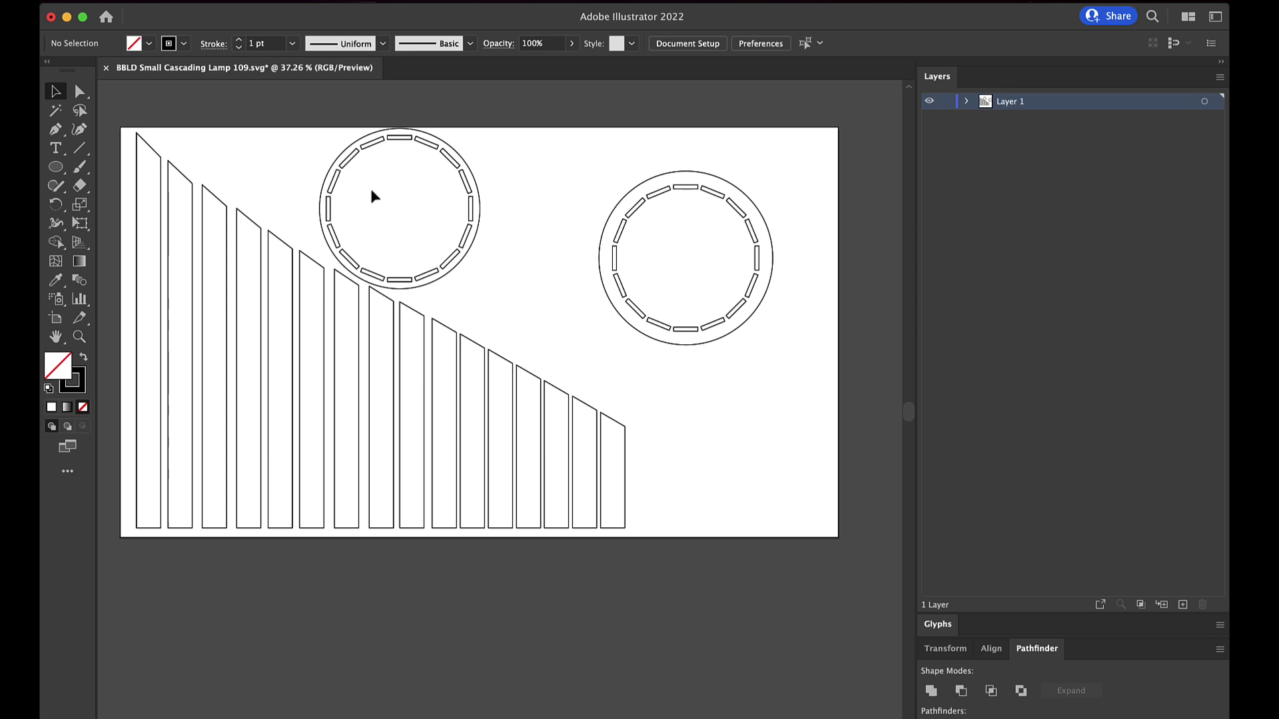
Release the right ring's compound path into a separate outer circle and slot paths.
{"action": "left_click", "coordinate": [684, 188]}
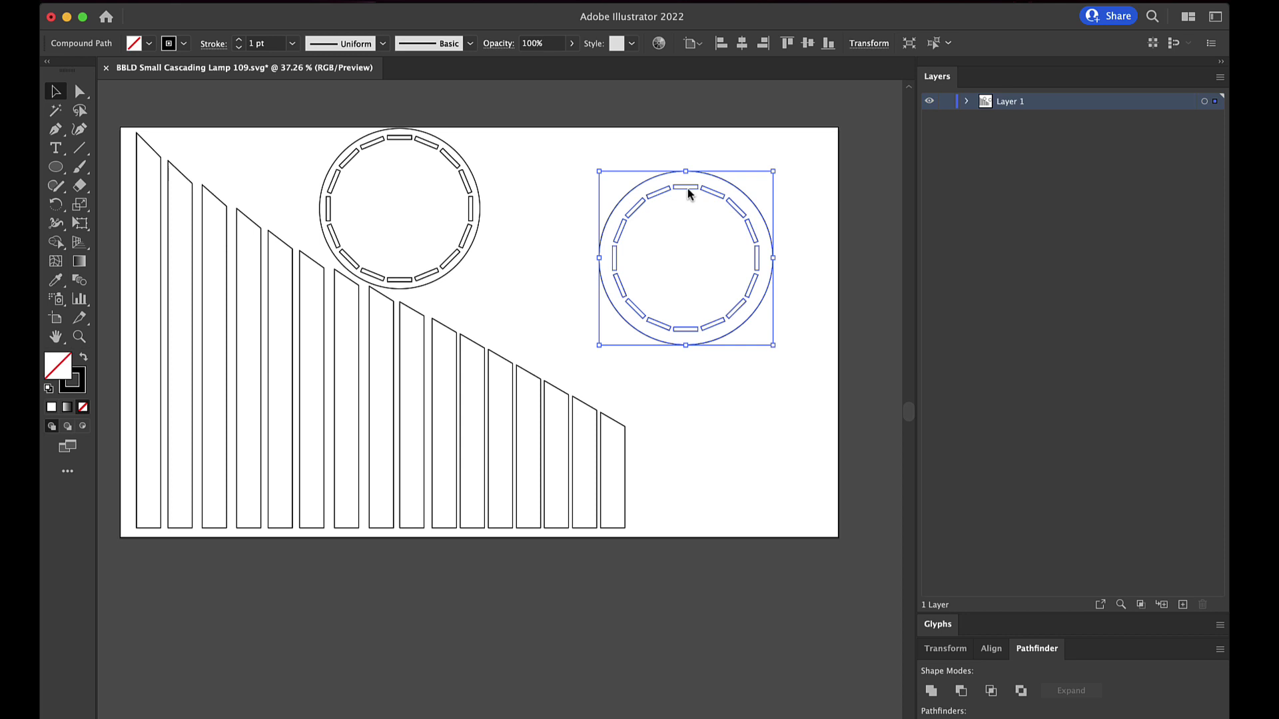
{"action": "scroll", "coordinate": [686, 188], "scroll_direction": "up", "scroll_amount": 5}
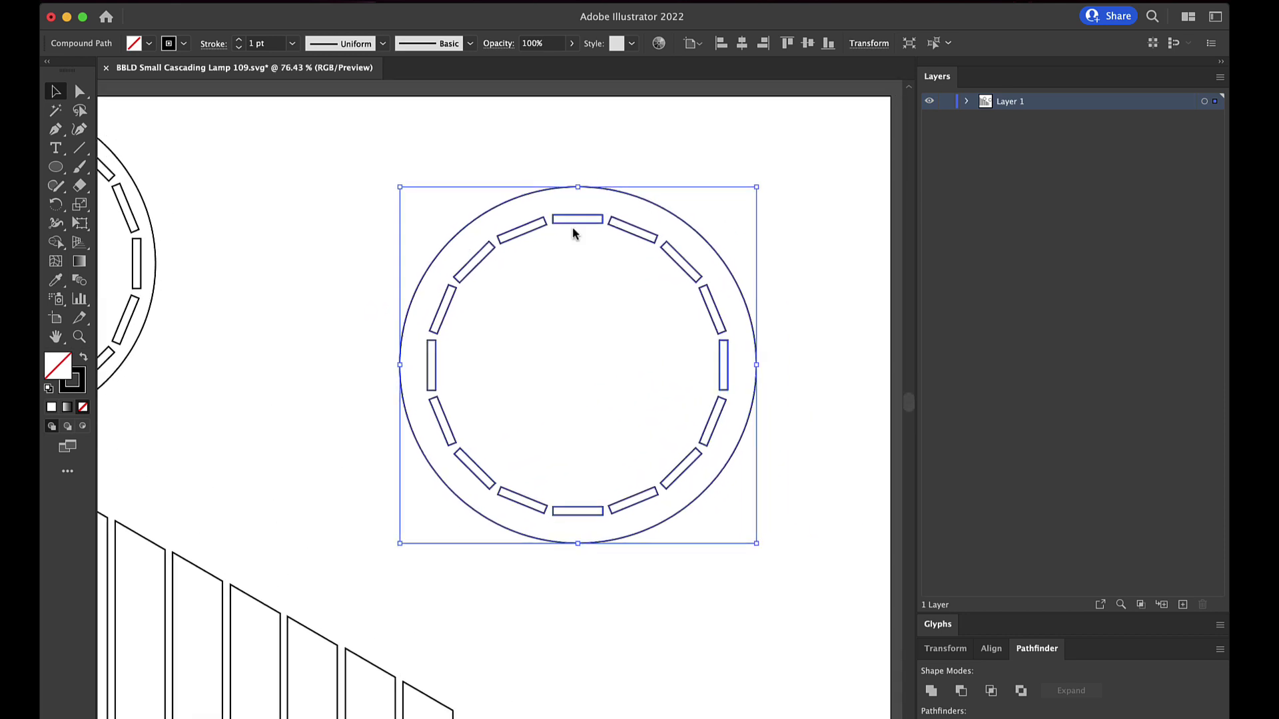
{"action": "right_click", "coordinate": [572, 227]}
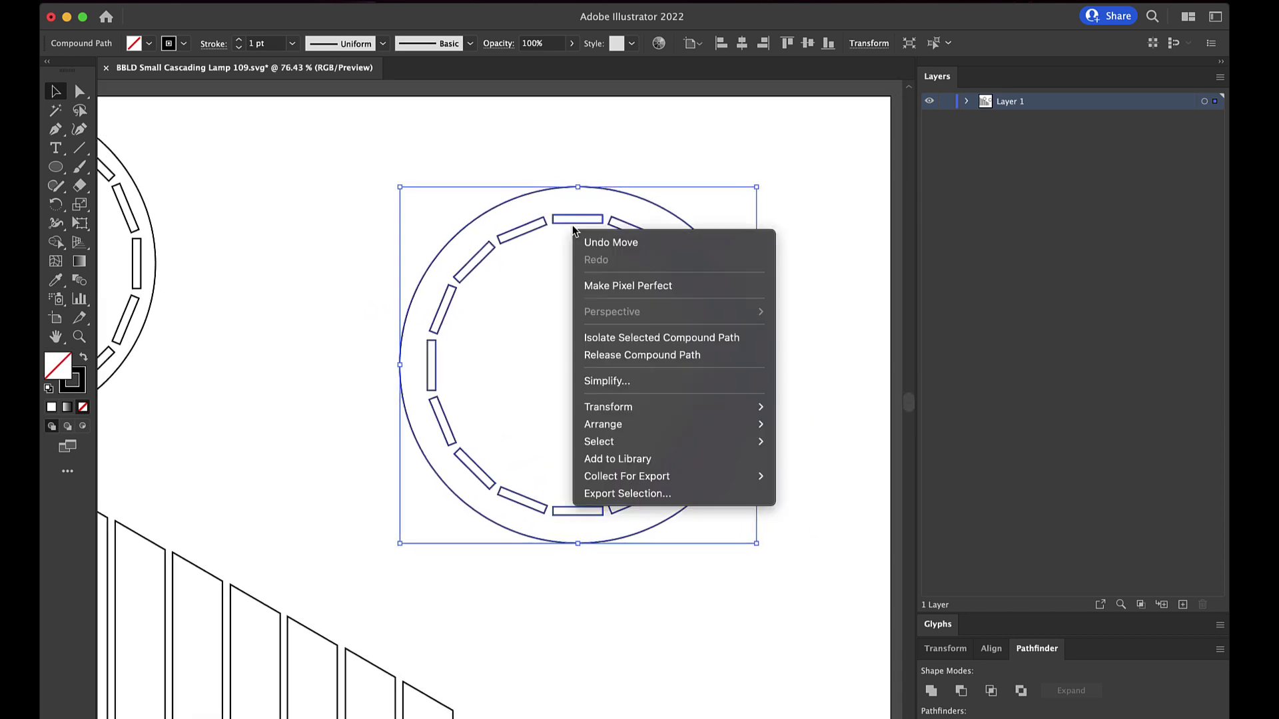
{"action": "left_click", "coordinate": [610, 355]}
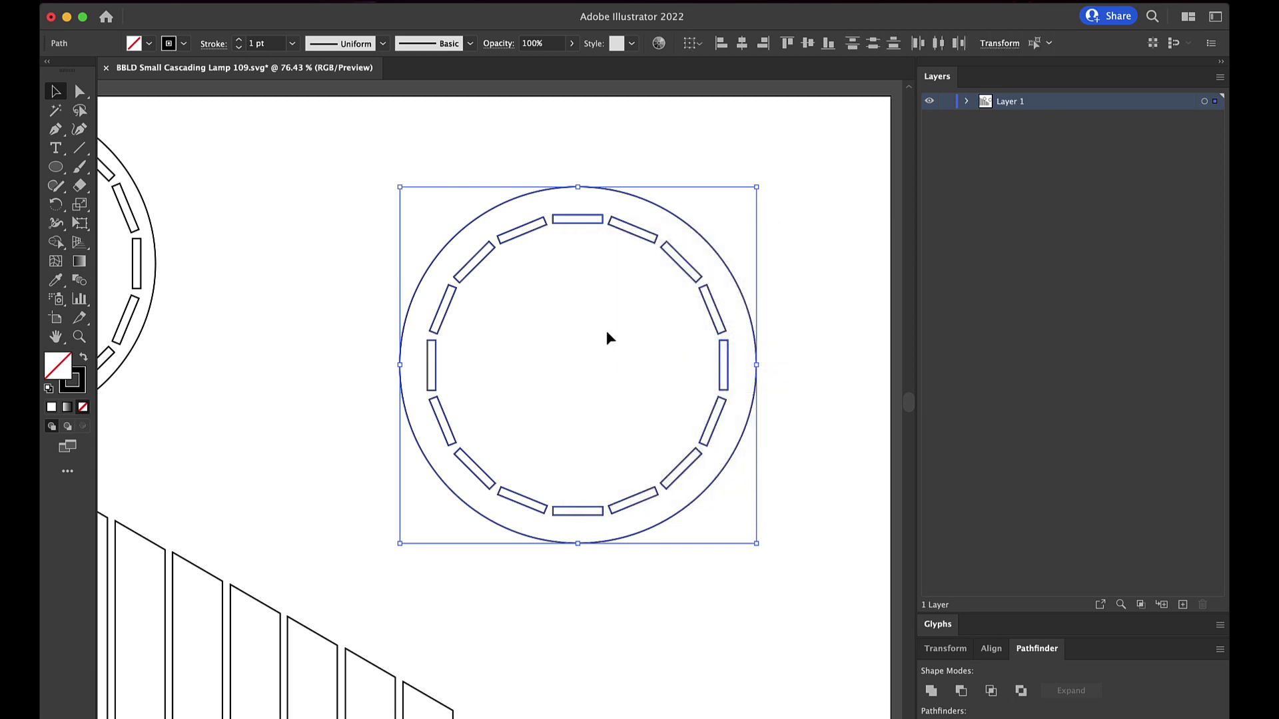
{"action": "left_click", "coordinate": [562, 169]}
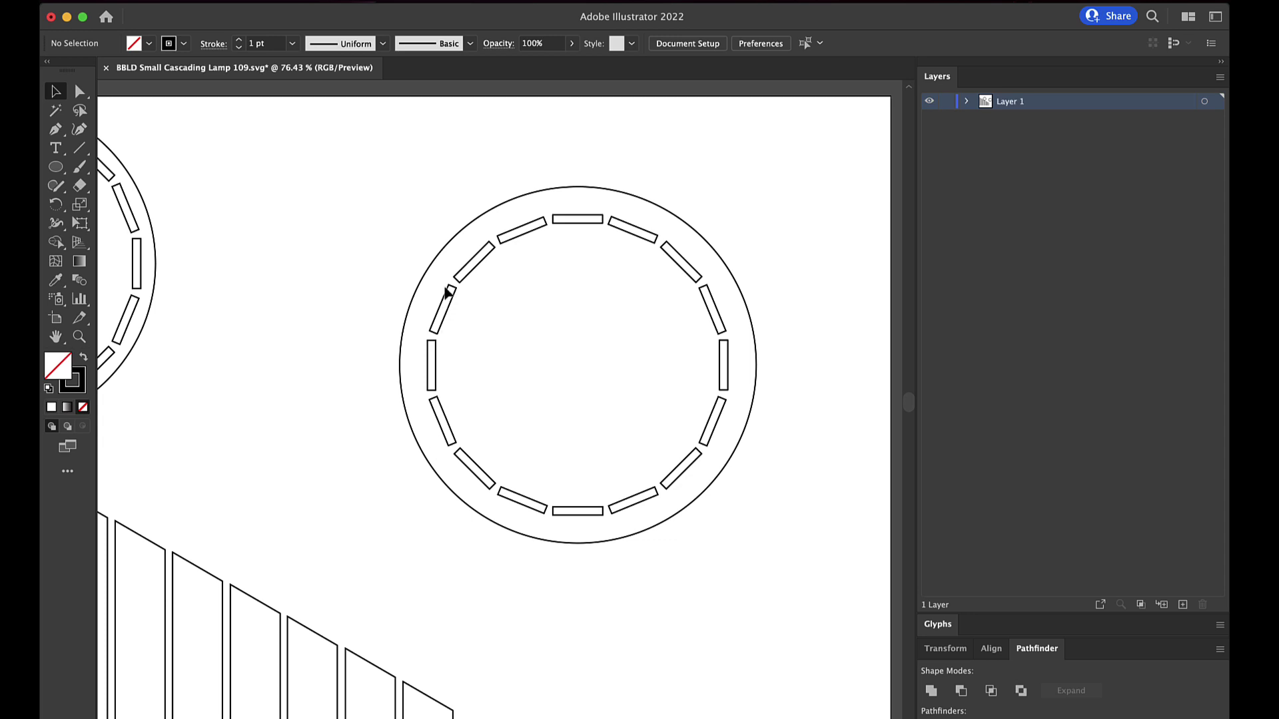
Duplicate the ring's top slot and place the copy outside the ring, above-left.
{"action": "left_click", "coordinate": [568, 224]}
{"action": "key", "text": "a"}
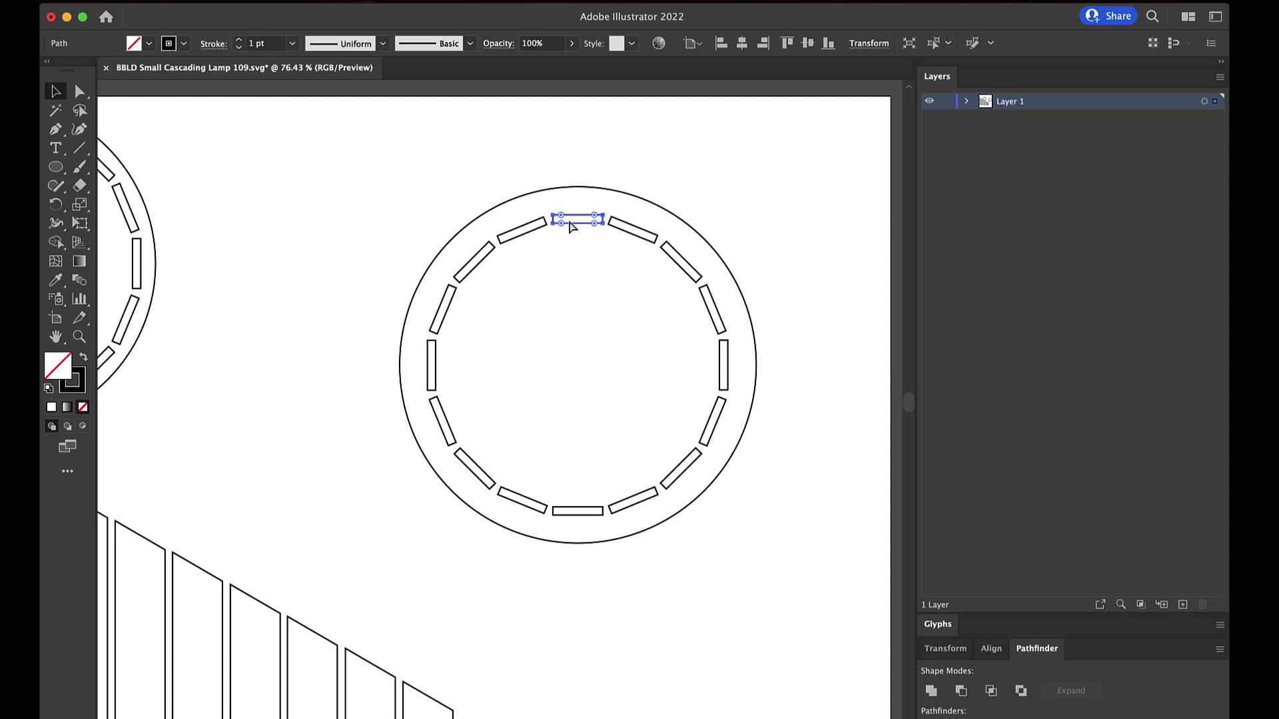
{"action": "key", "text": "super+v"}
{"action": "left_click_drag", "start_coordinate": [515, 407], "coordinate": [361, 196]}
Set the copied slot's height to 0.14 in through Transform.
{"action": "left_click", "coordinate": [864, 44]}
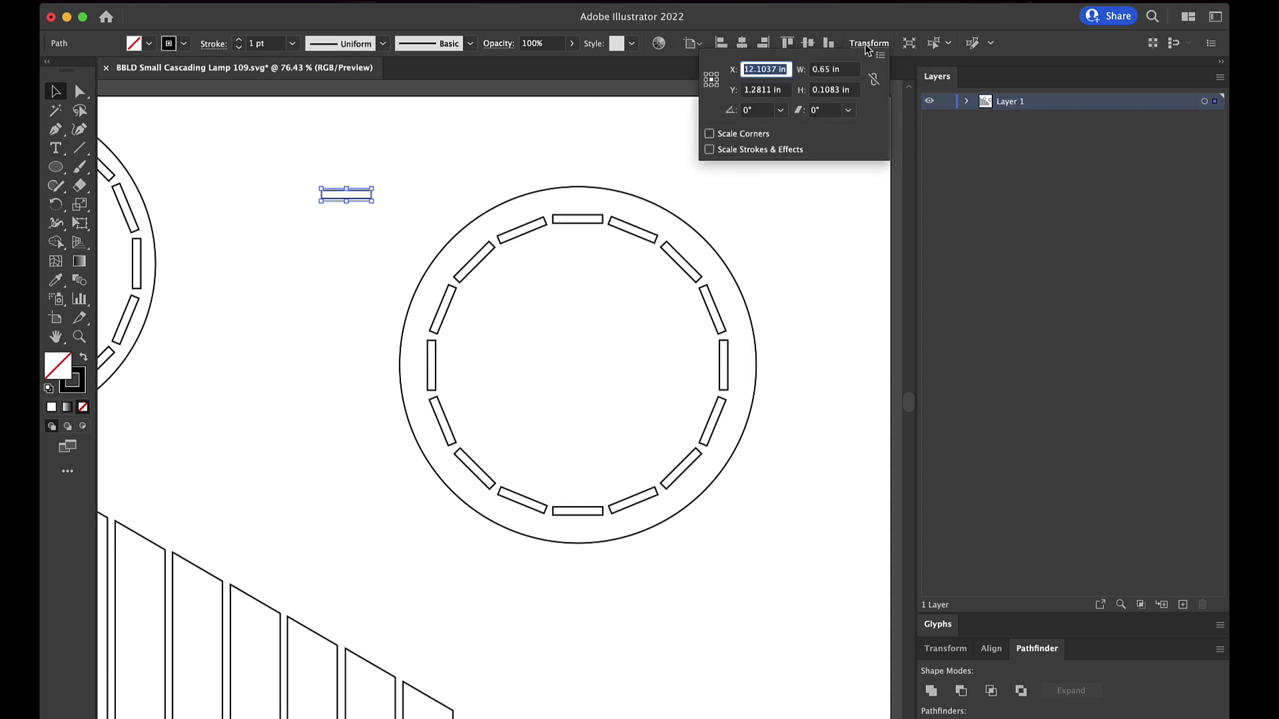
{"action": "left_click", "coordinate": [838, 93]}
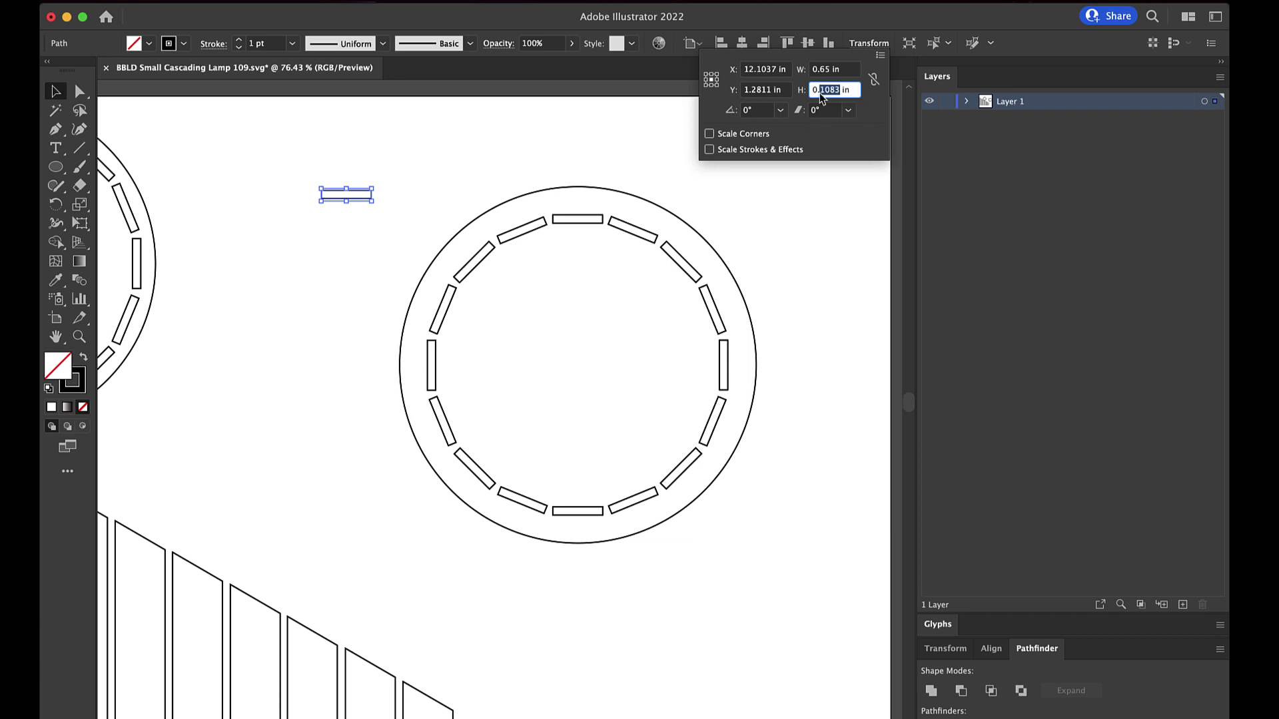
{"action": "key", "text": "BackSpace"}
{"action": "key", "text": "BackSpace"}
{"action": "key", "text": "BackSpace"}
{"action": "type", "text": "0.14"}
{"action": "key", "text": "Tab"}
{"action": "left_click", "coordinate": [399, 215]}
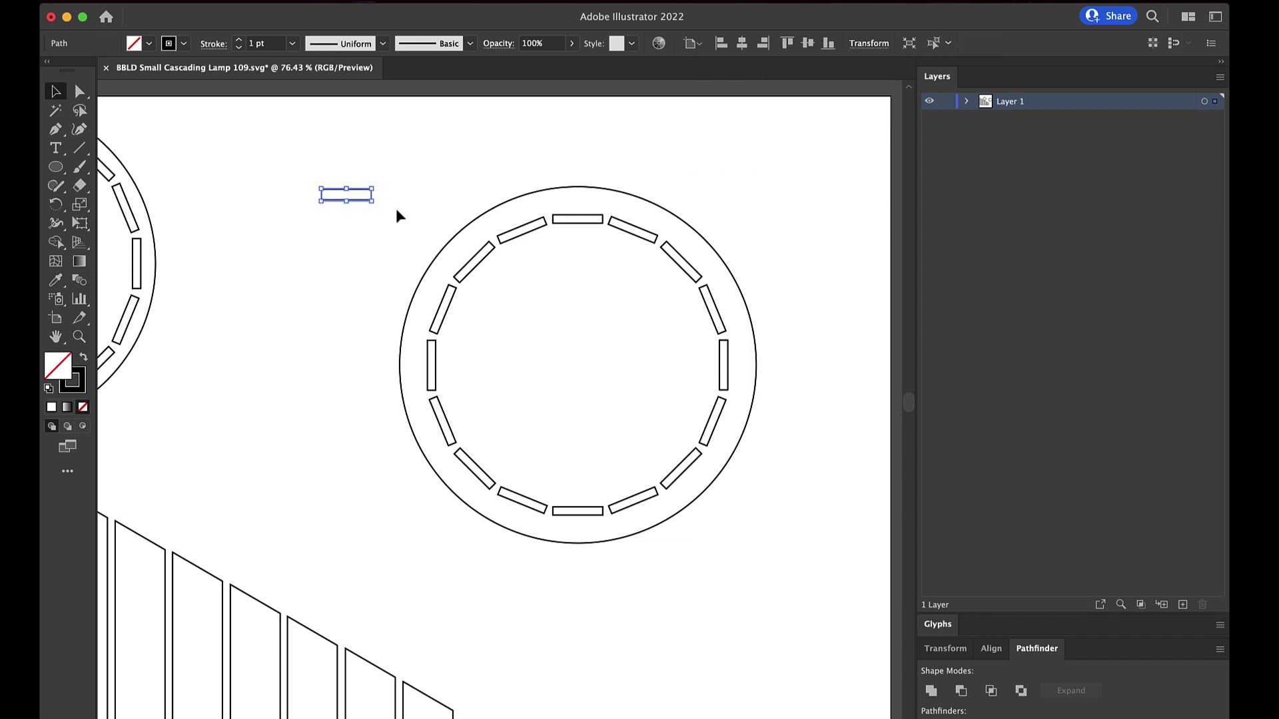
{"action": "left_click", "coordinate": [391, 219]}
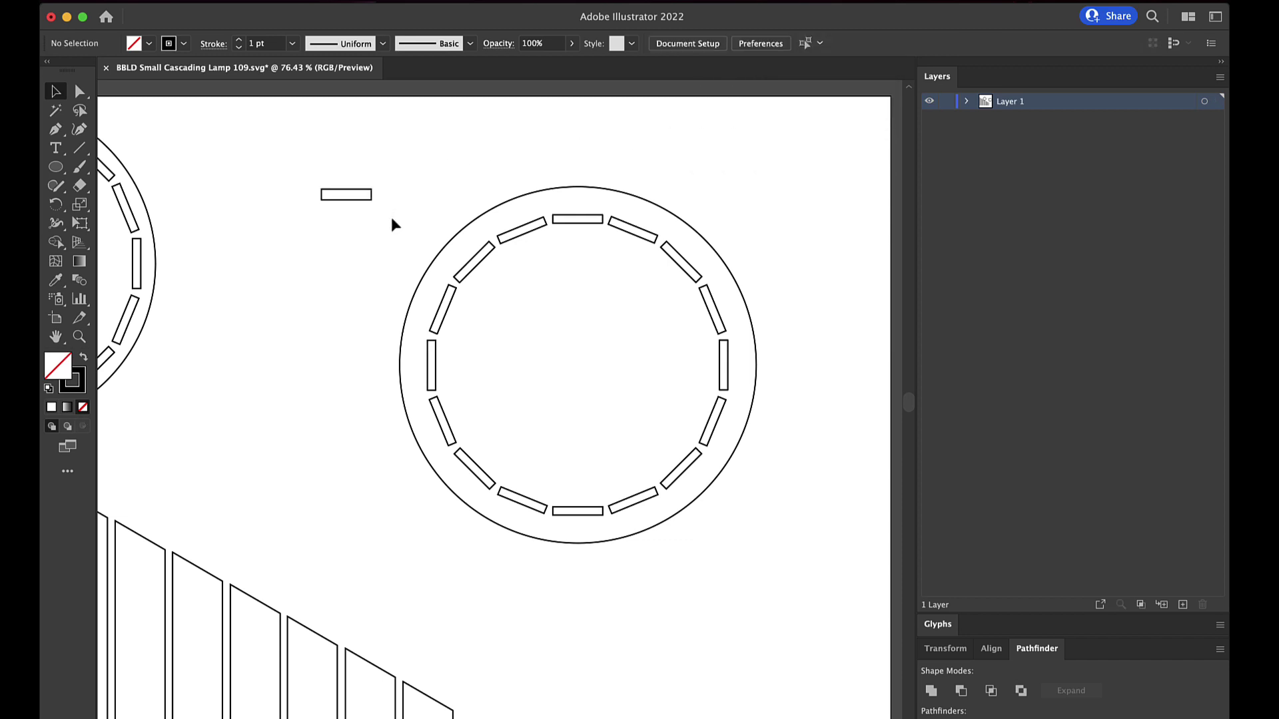
{"action": "left_click", "coordinate": [359, 200]}
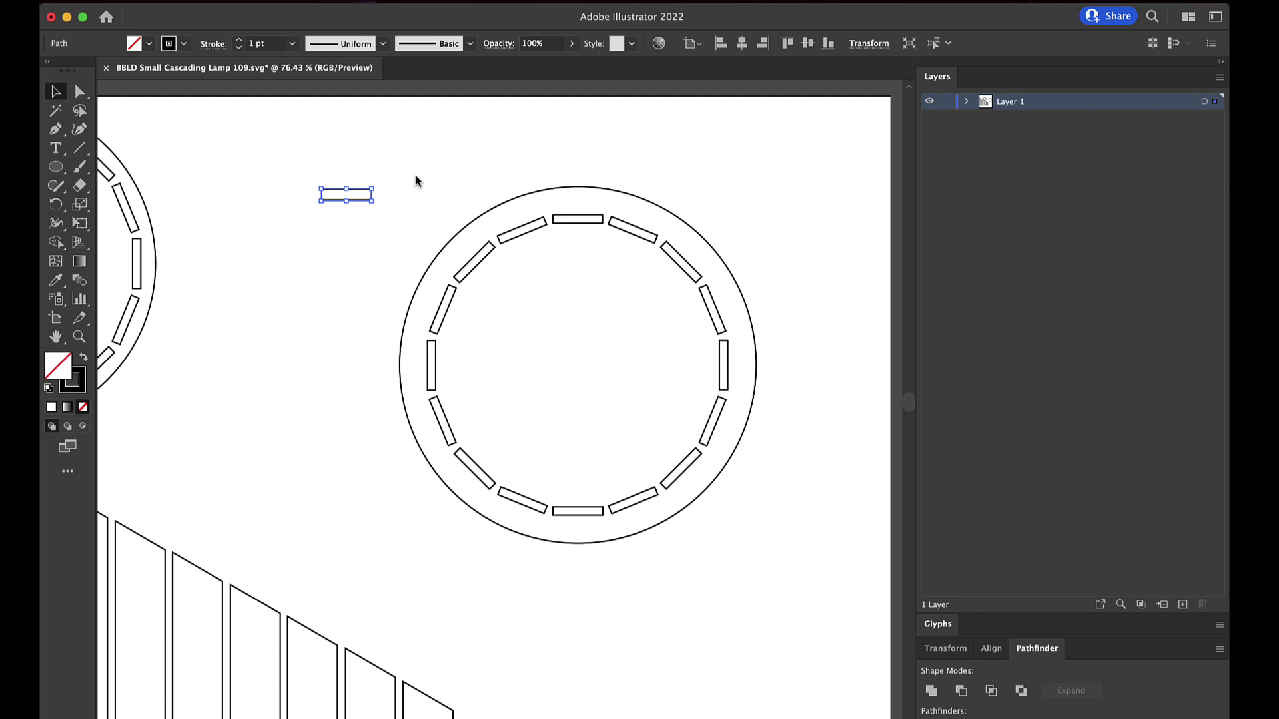
Group the right ring's original slots without the outer circle and lock the group in Layers.
{"action": "left_click_drag", "start_coordinate": [408, 159], "coordinate": [771, 558]}
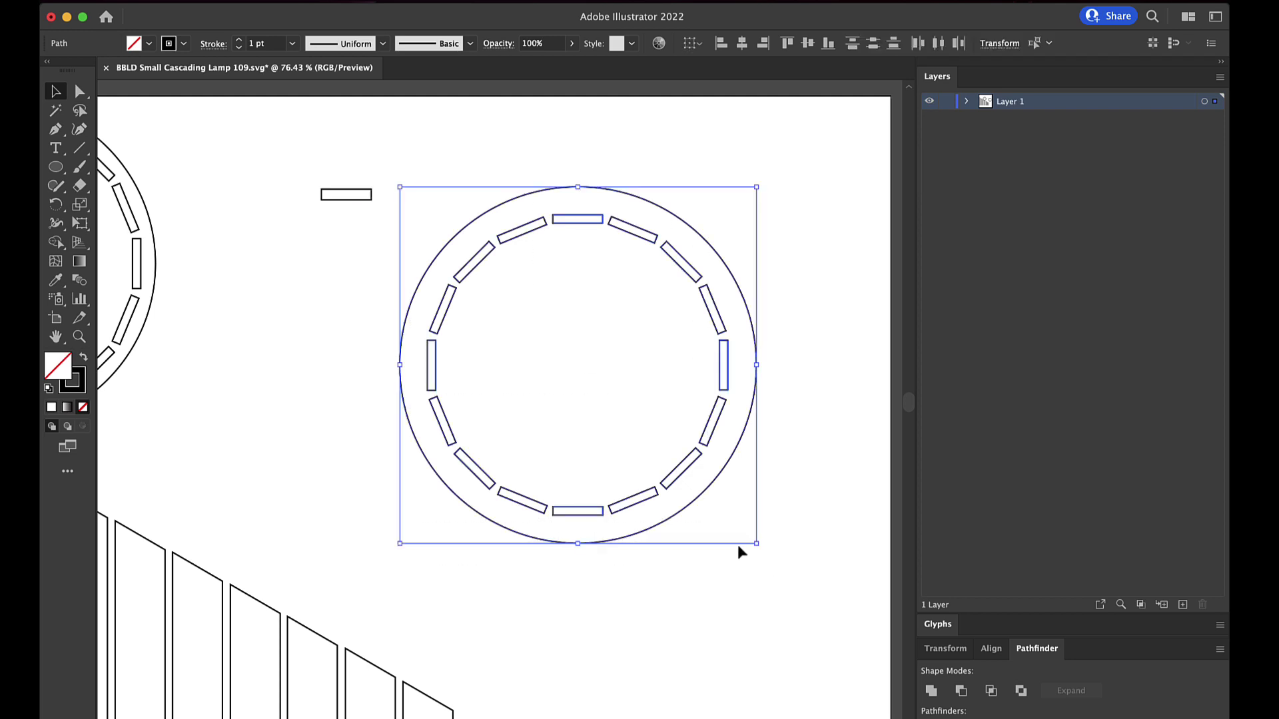
{"action": "left_click", "coordinate": [694, 505], "text": "shift"}
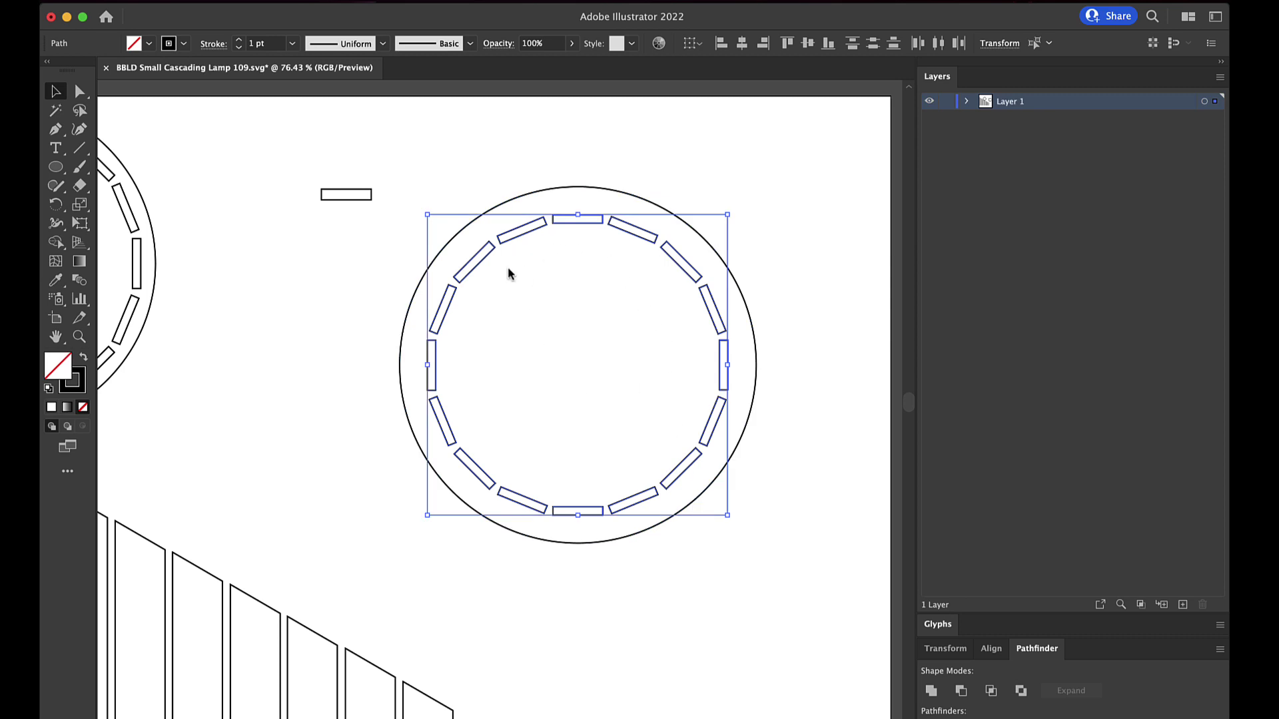
{"action": "left_click", "coordinate": [966, 101]}
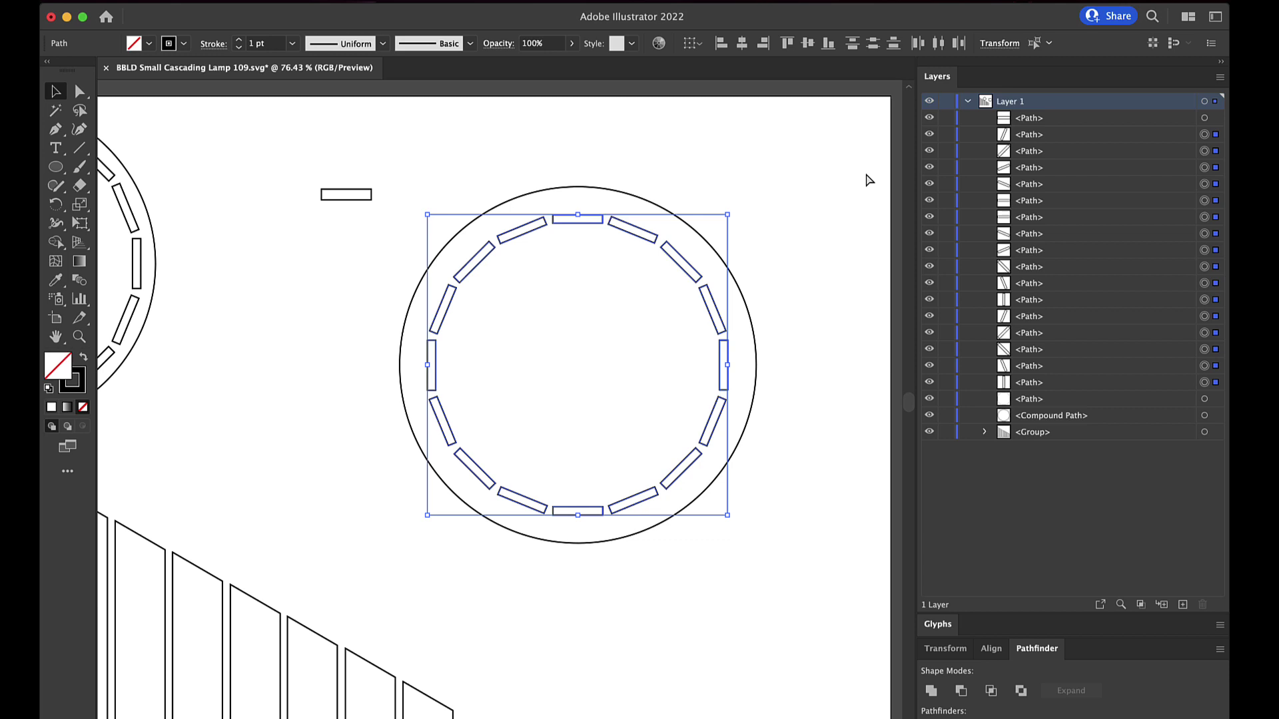
{"action": "key", "text": "super+g"}
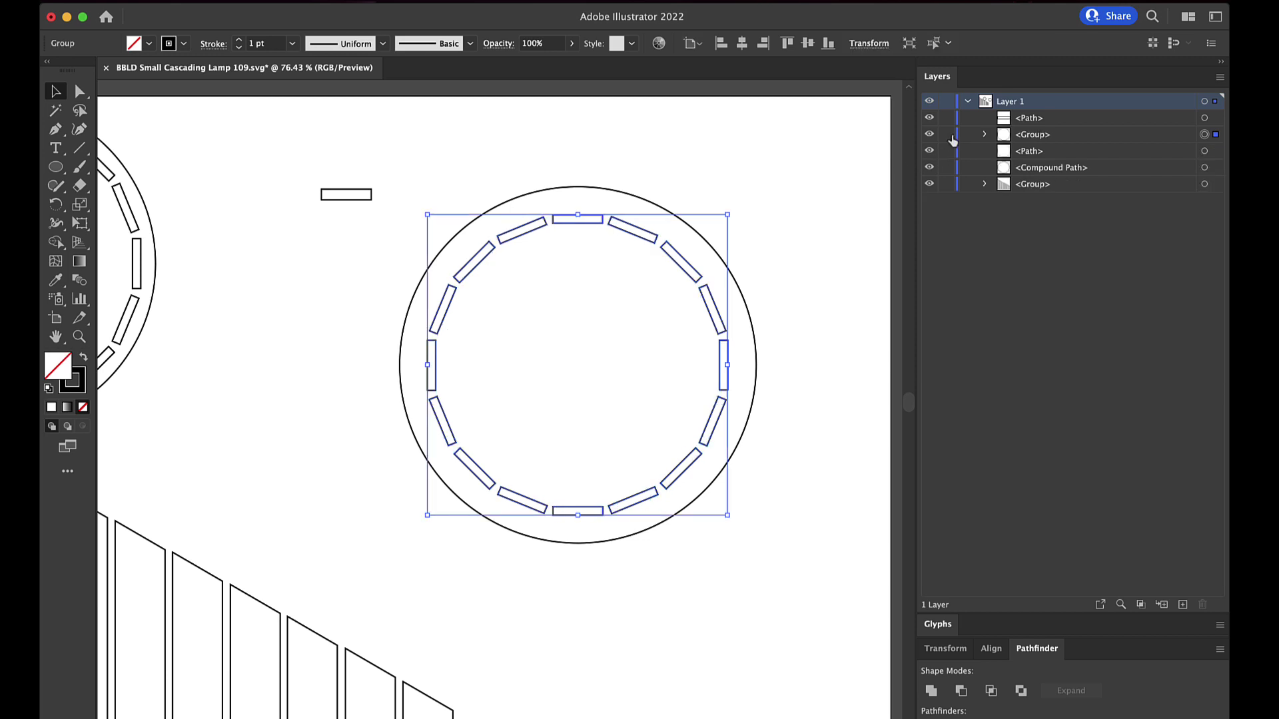
{"action": "left_click", "coordinate": [946, 135]}
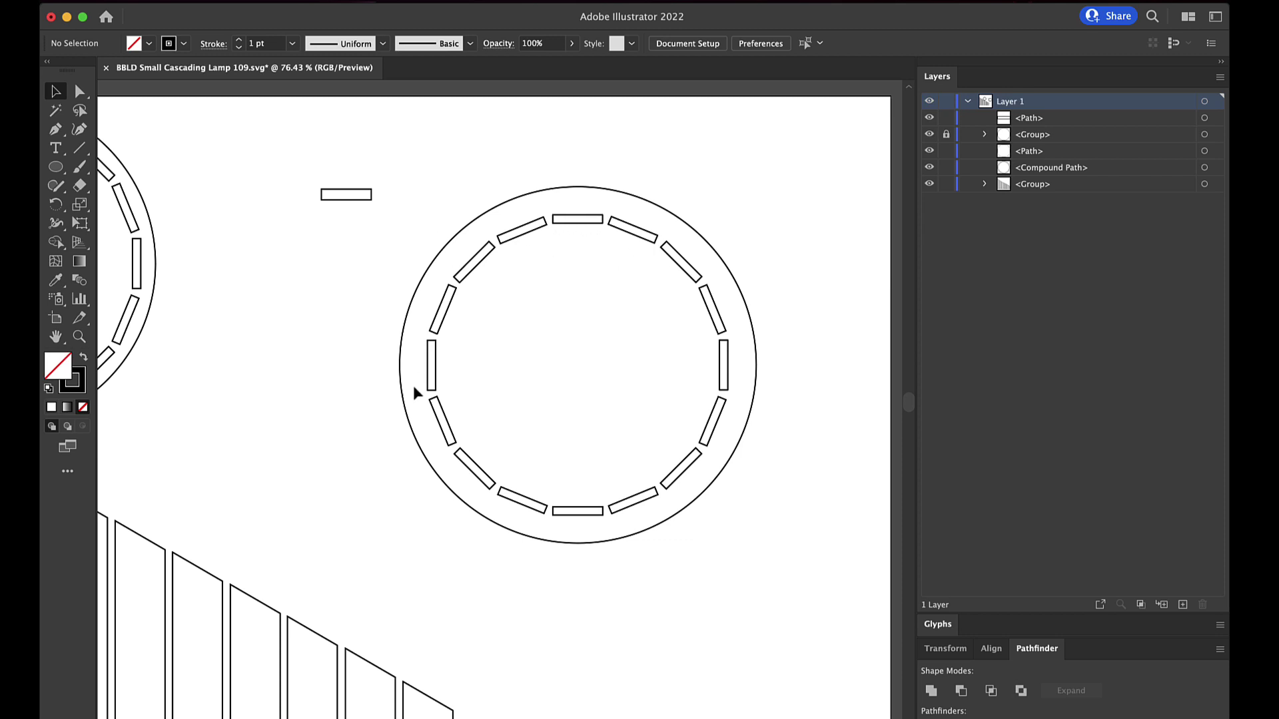
{"action": "left_click", "coordinate": [357, 201]}
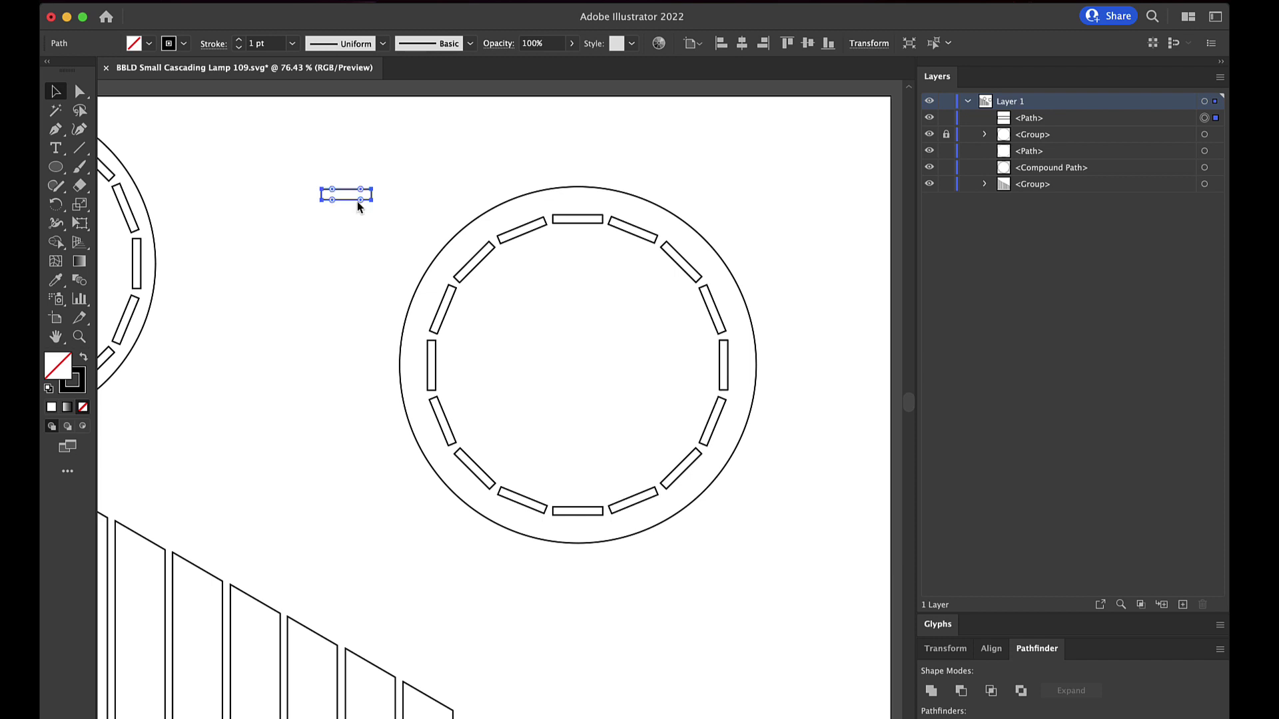
Change the copied slot's stroke from black to bright green #00FF12.
{"action": "key", "text": "super+v"}
{"action": "scroll", "coordinate": [541, 414], "scroll_direction": "up", "scroll_amount": 3}
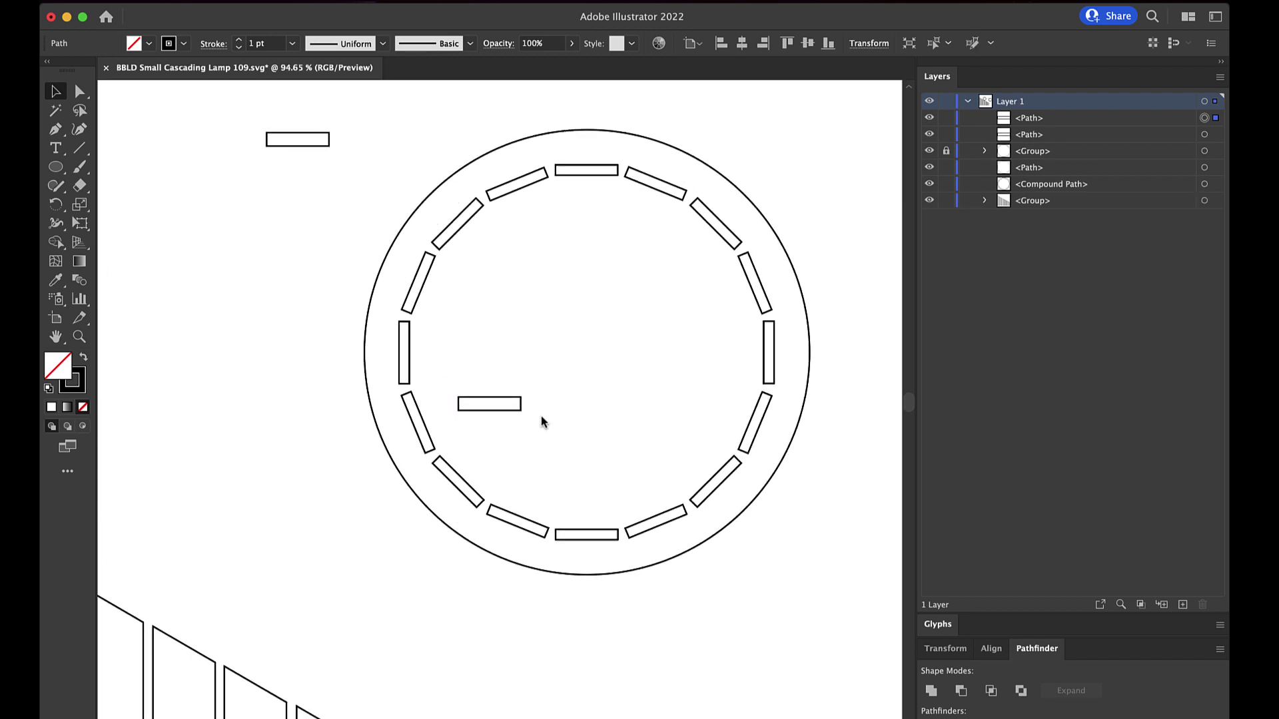
{"action": "key", "text": "super+z"}
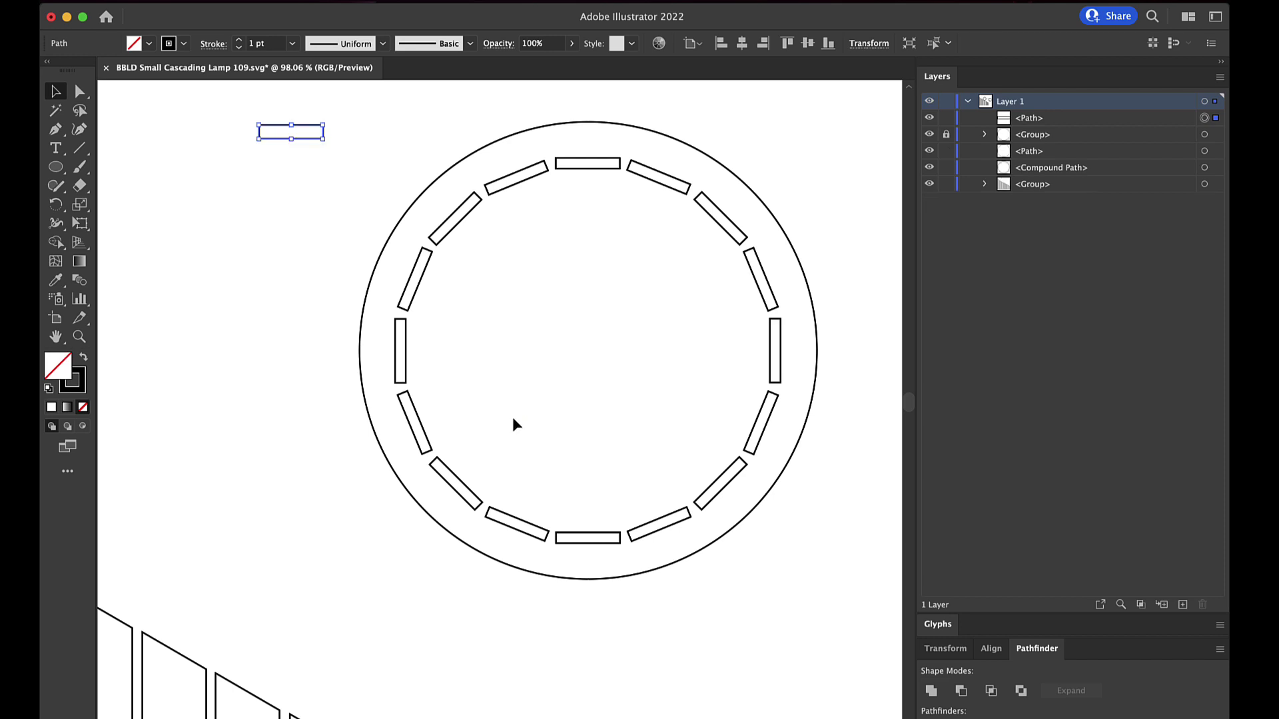
{"action": "left_click", "coordinate": [184, 43]}
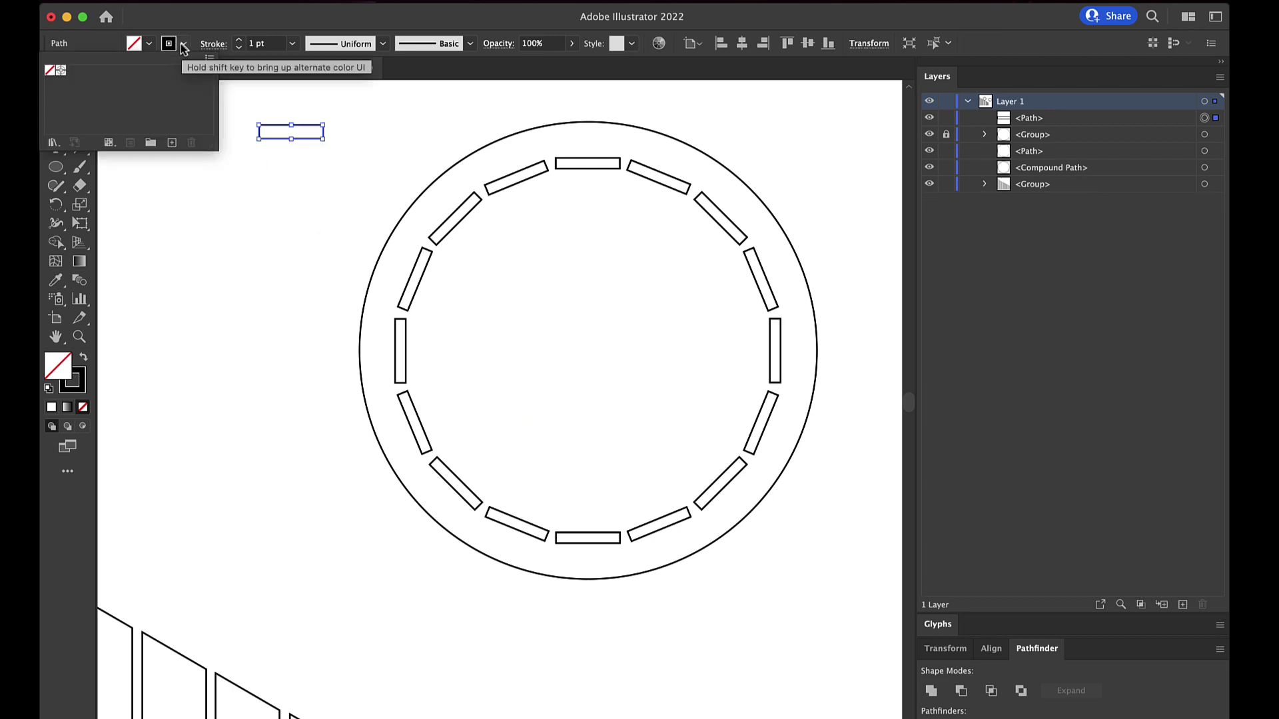
{"action": "double_click", "coordinate": [73, 381]}
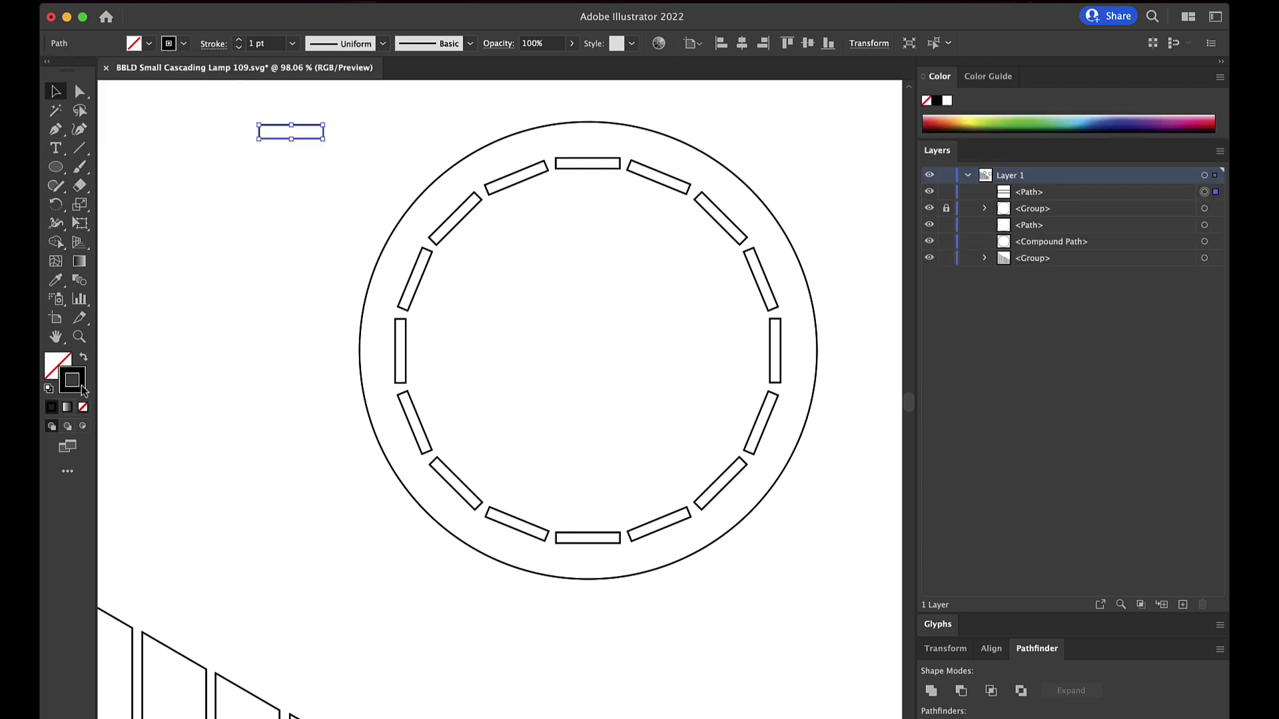
{"action": "left_click", "coordinate": [646, 410]}
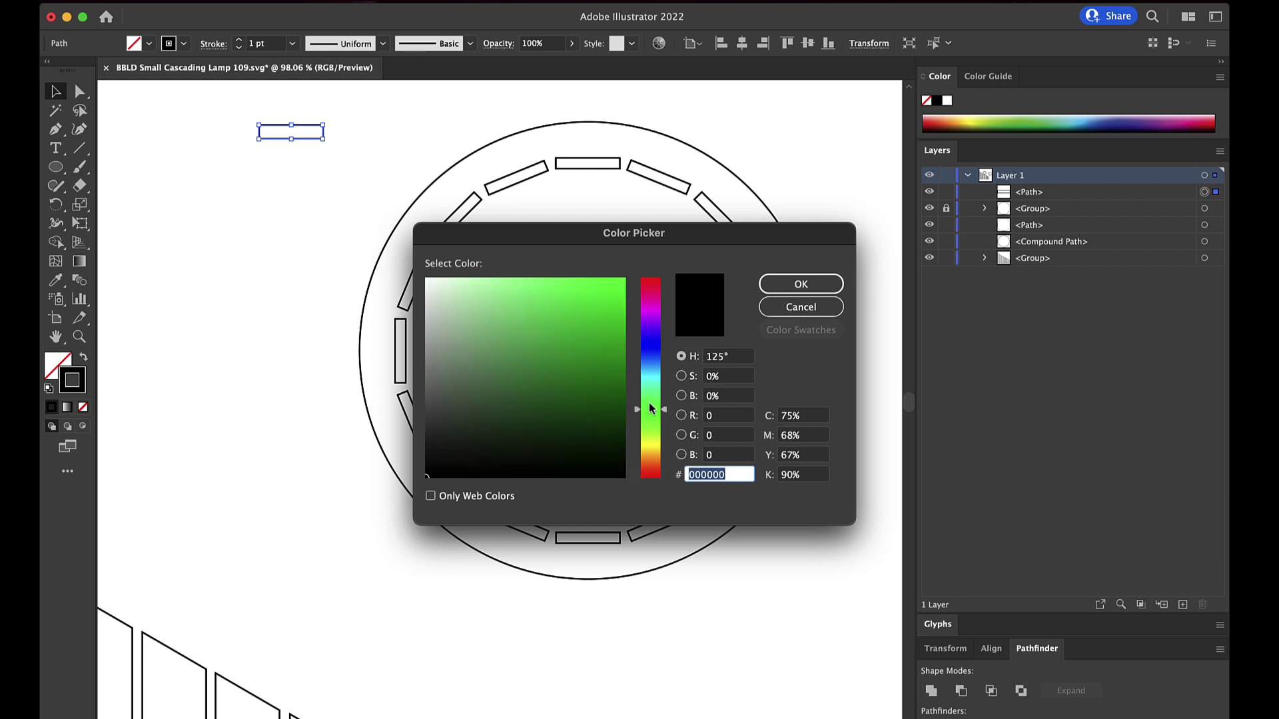
{"action": "left_click_drag", "start_coordinate": [611, 315], "coordinate": [631, 269]}
{"action": "left_click", "coordinate": [801, 283]}
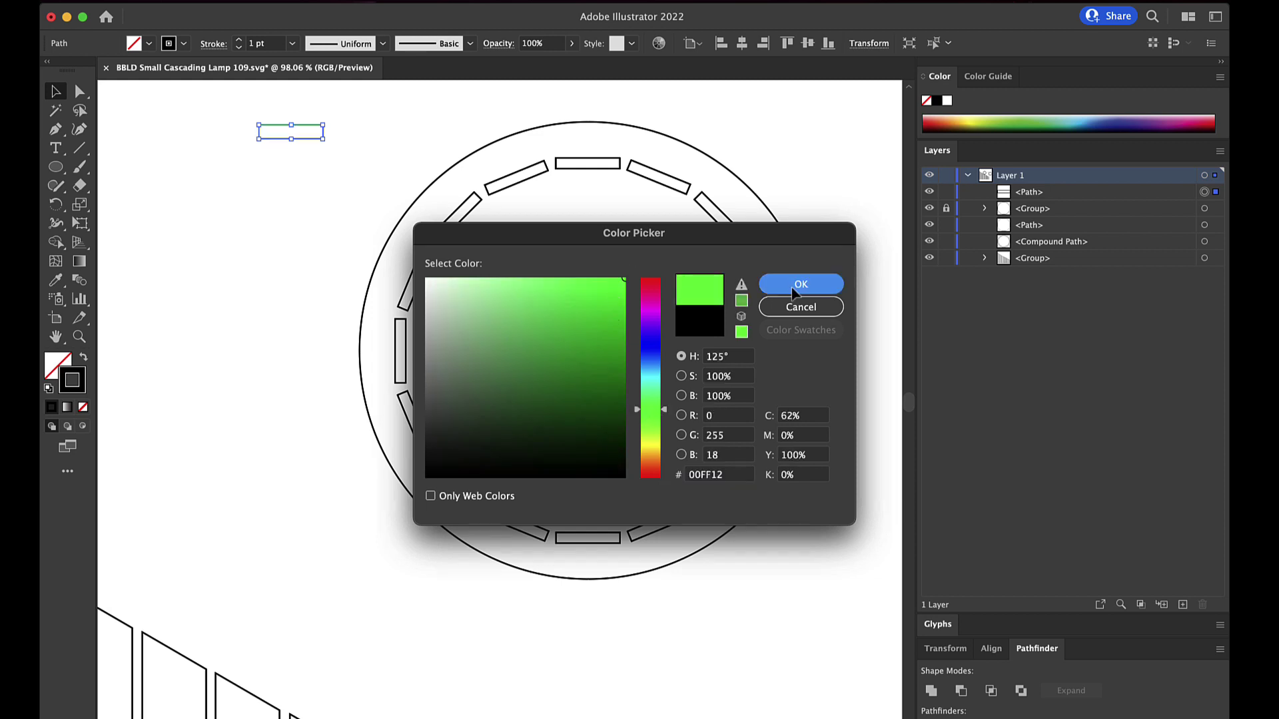
{"action": "left_click", "coordinate": [277, 199]}
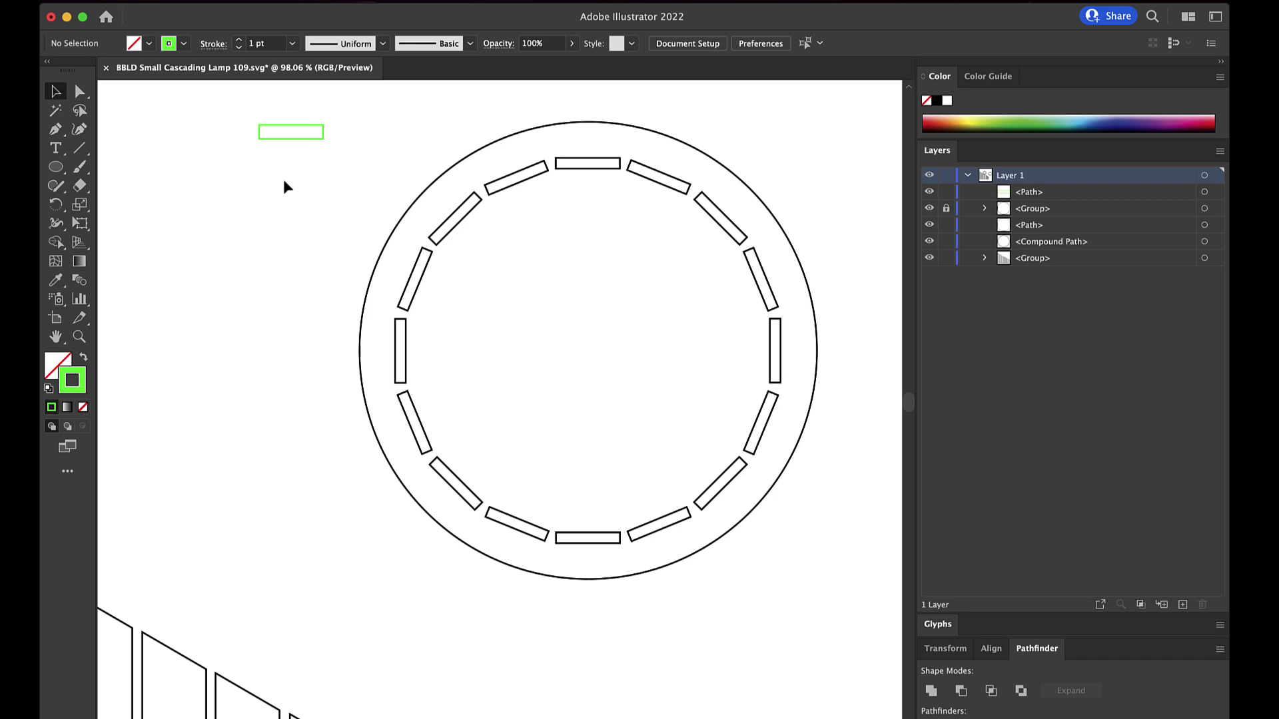
{"action": "left_click", "coordinate": [295, 139]}
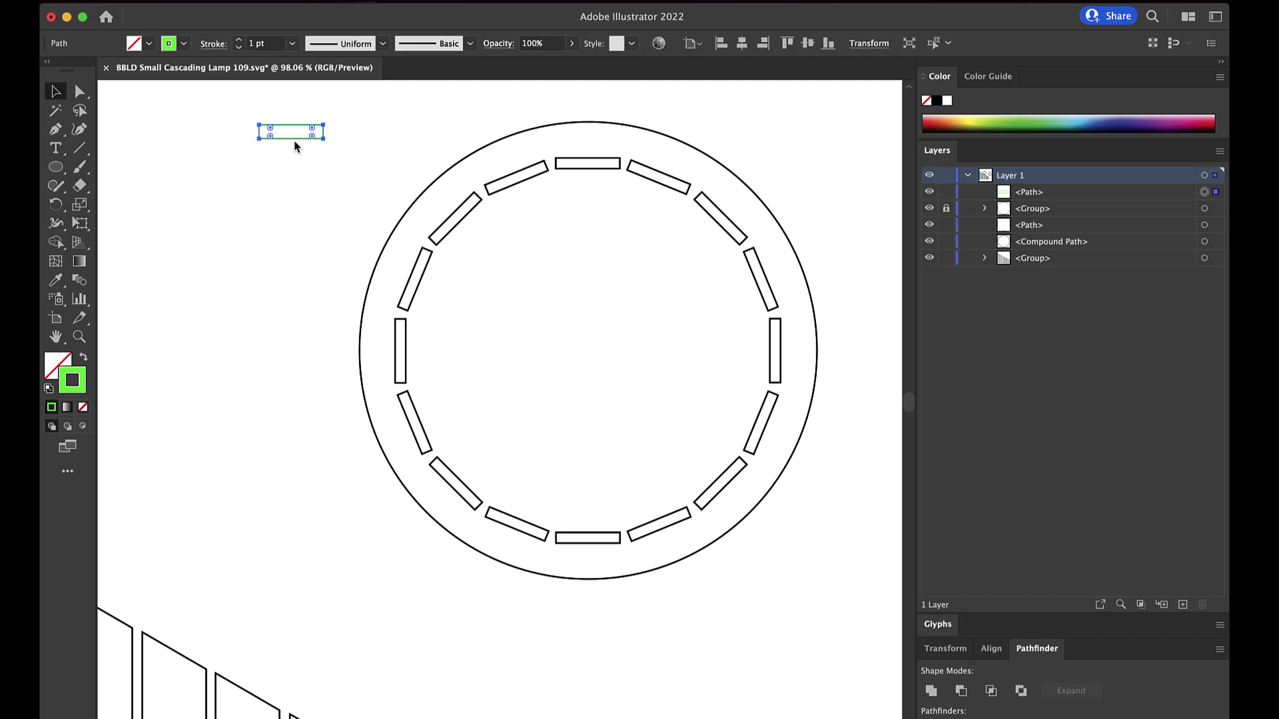
Place a green slot copy over the ring's top slot and switch to Outline view.
{"action": "key", "text": "ctrl+v"}
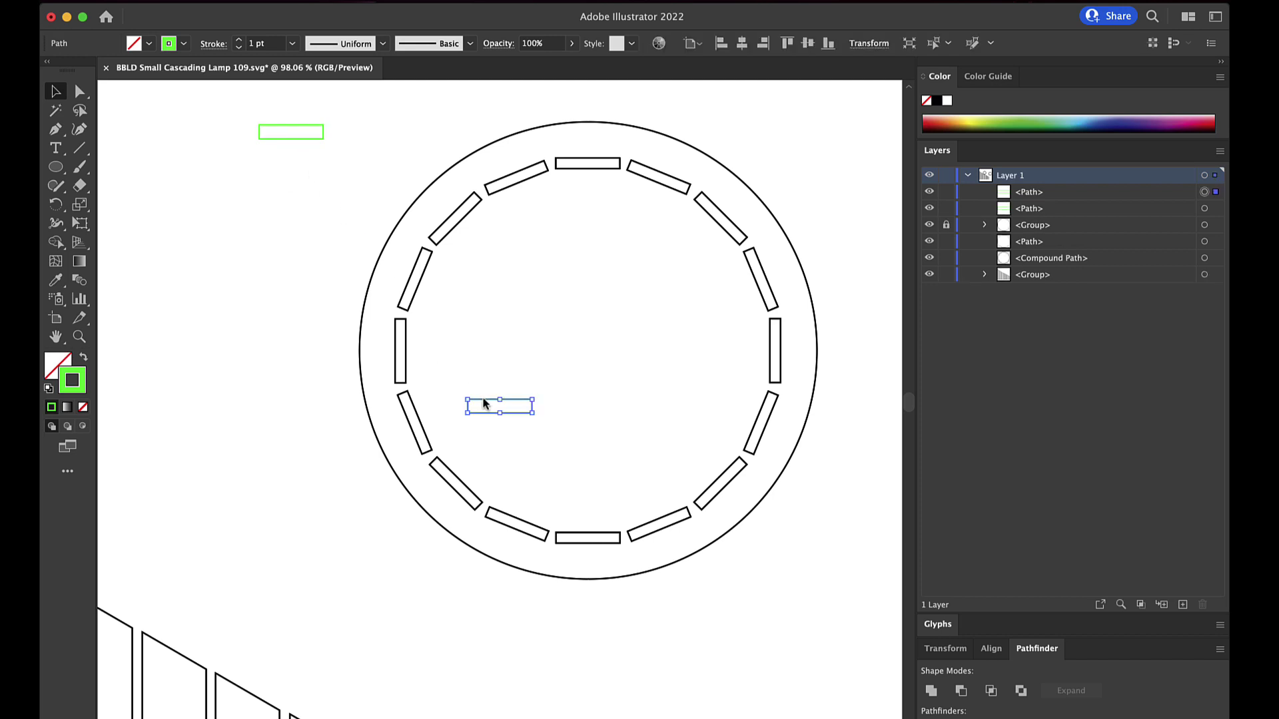
{"action": "left_click_drag", "start_coordinate": [487, 404], "coordinate": [572, 160]}
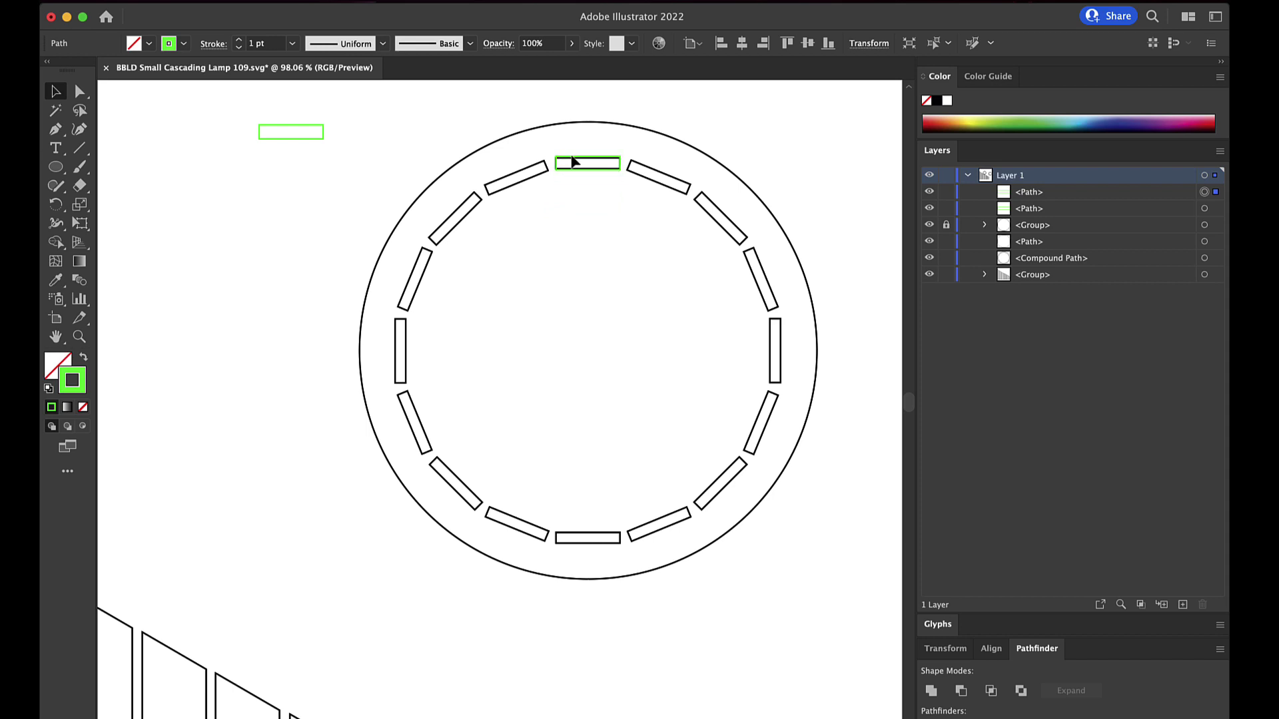
{"action": "left_click", "coordinate": [571, 160]}
{"action": "left_click", "coordinate": [567, 225]}
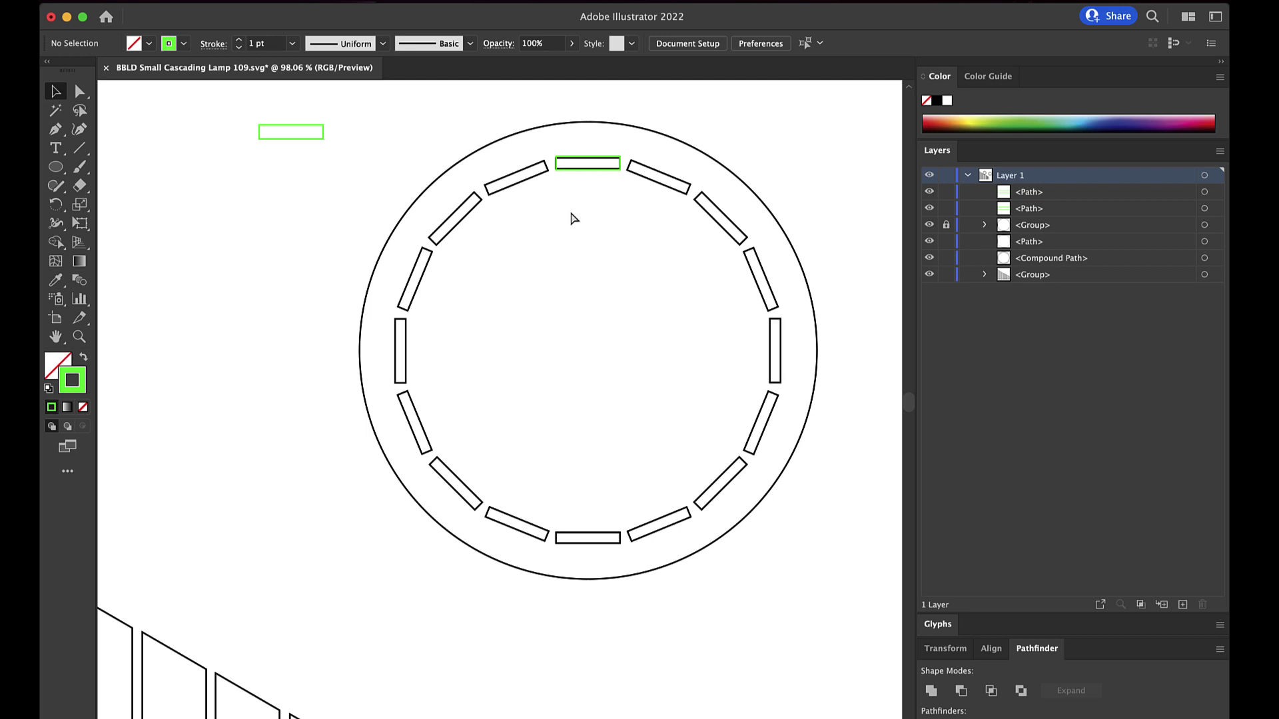
{"action": "key", "text": "super+y"}
{"action": "scroll", "coordinate": [559, 238], "scroll_direction": "up", "scroll_amount": 3}
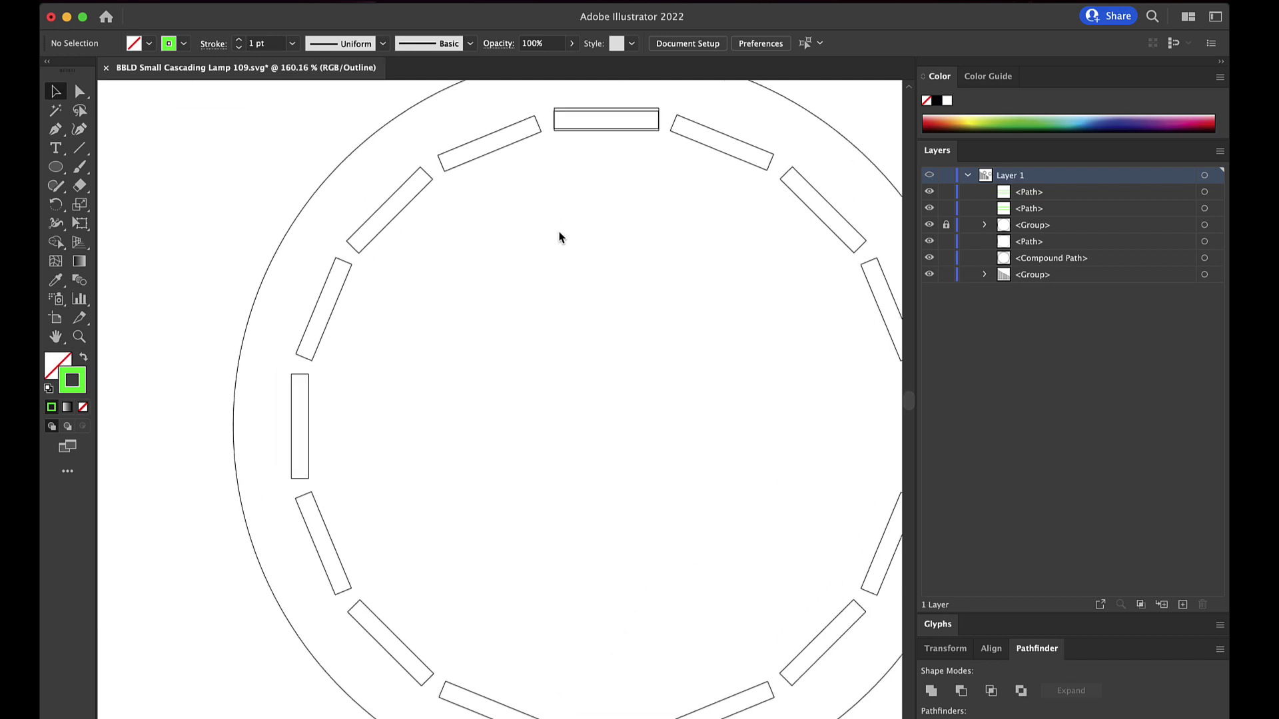
{"action": "left_click", "coordinate": [550, 191]}
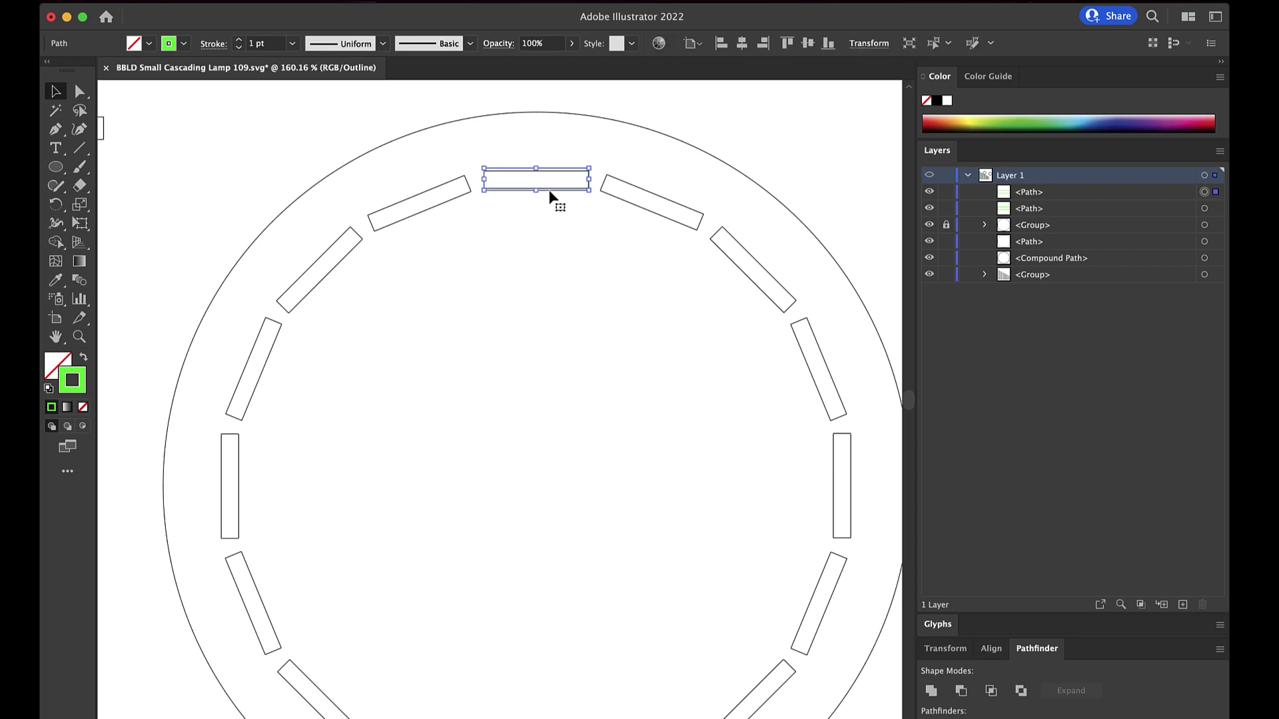
Add rotated green copies over the next two slots clockwise, one tilted about 45°.
{"action": "key", "text": "super+shift+b"}
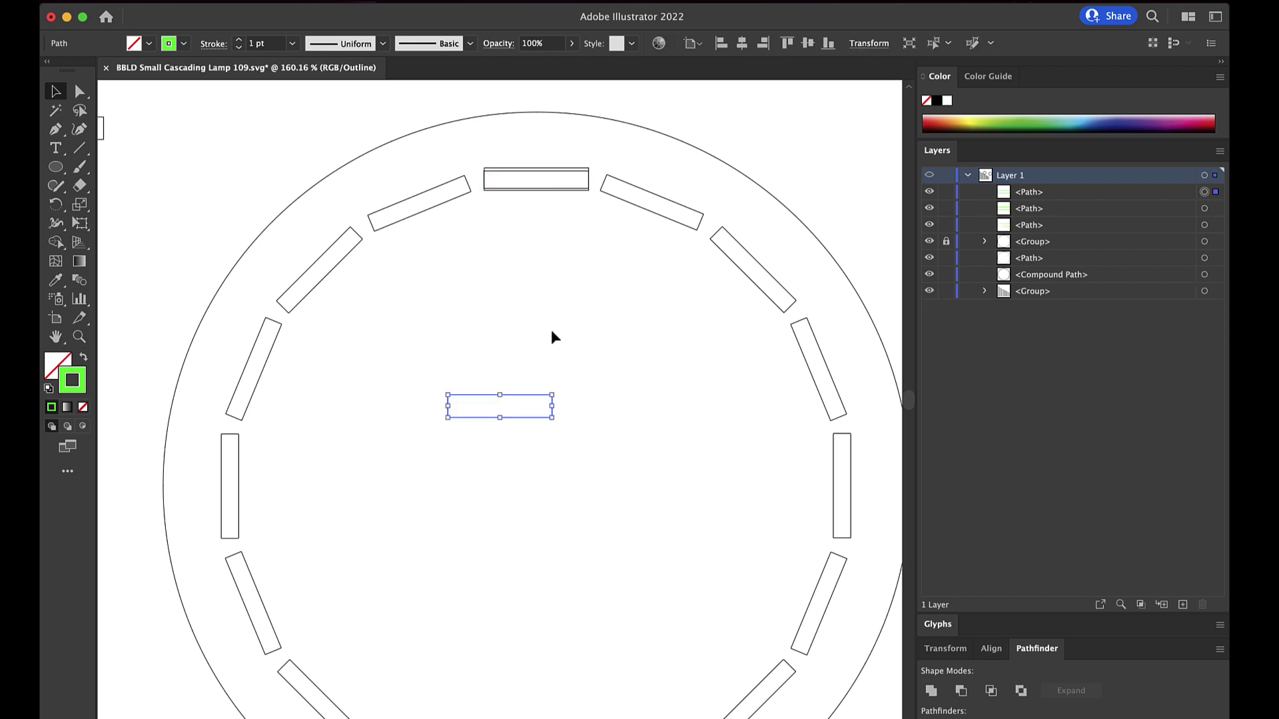
{"action": "left_click_drag", "start_coordinate": [529, 393], "coordinate": [667, 224]}
{"action": "left_click_drag", "start_coordinate": [582, 253], "coordinate": [601, 174]}
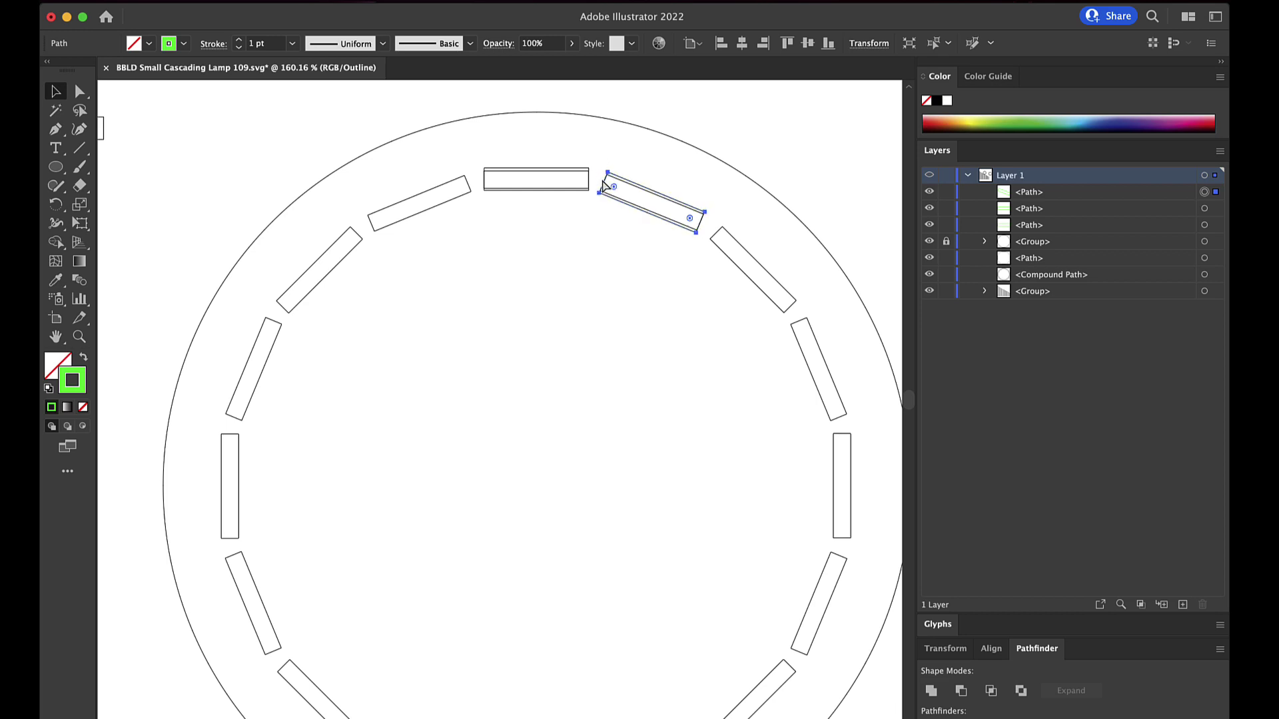
{"action": "key", "text": "super+v"}
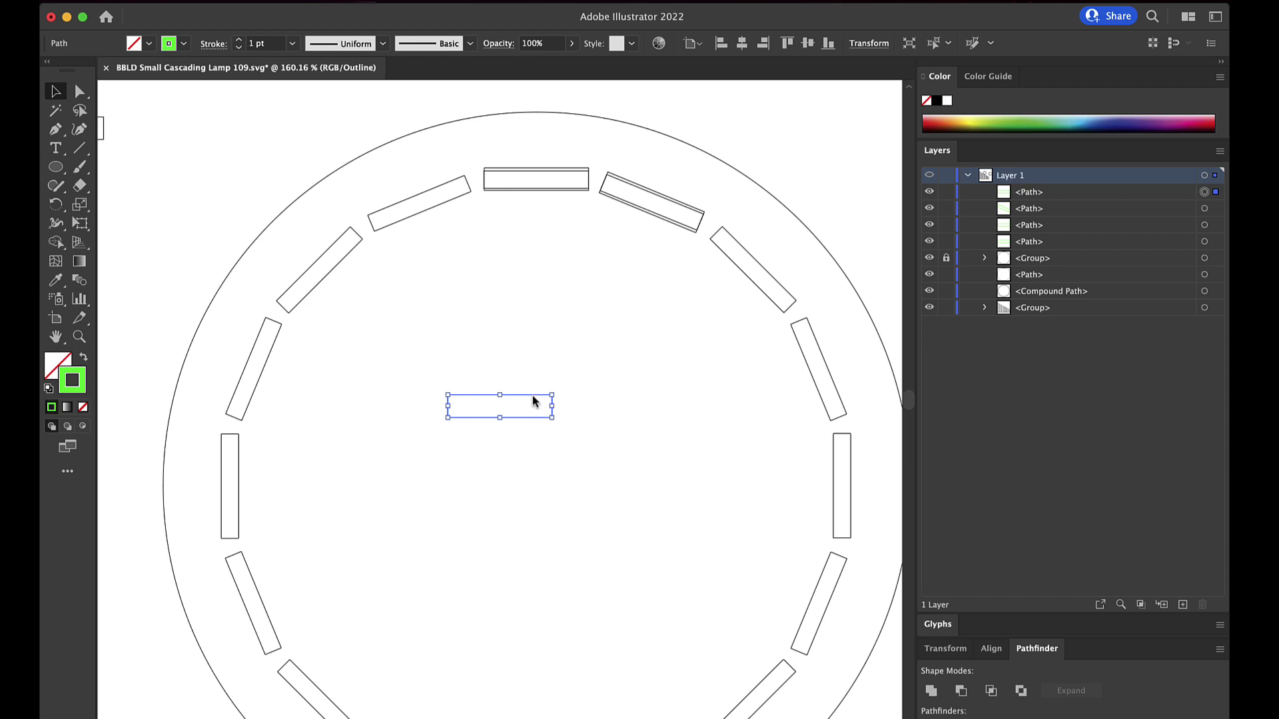
{"action": "left_click_drag", "start_coordinate": [533, 394], "coordinate": [743, 291]}
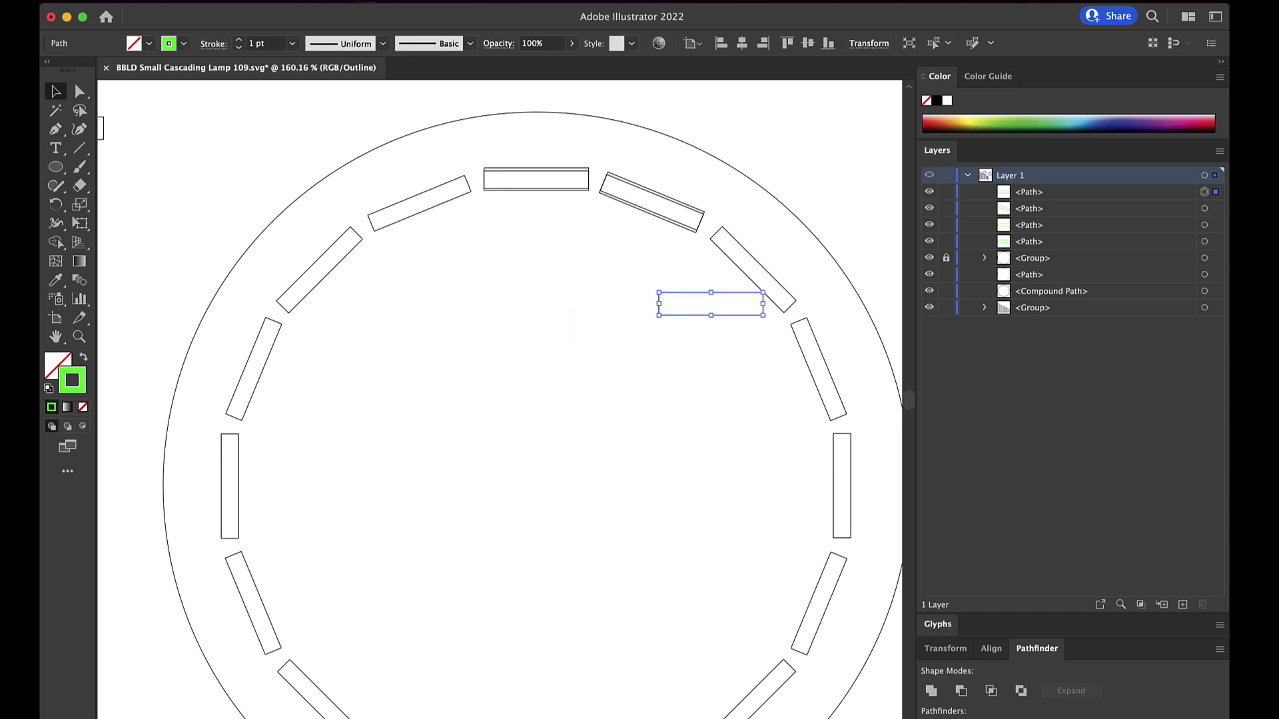
{"action": "left_click_drag", "start_coordinate": [654, 285], "coordinate": [722, 220]}
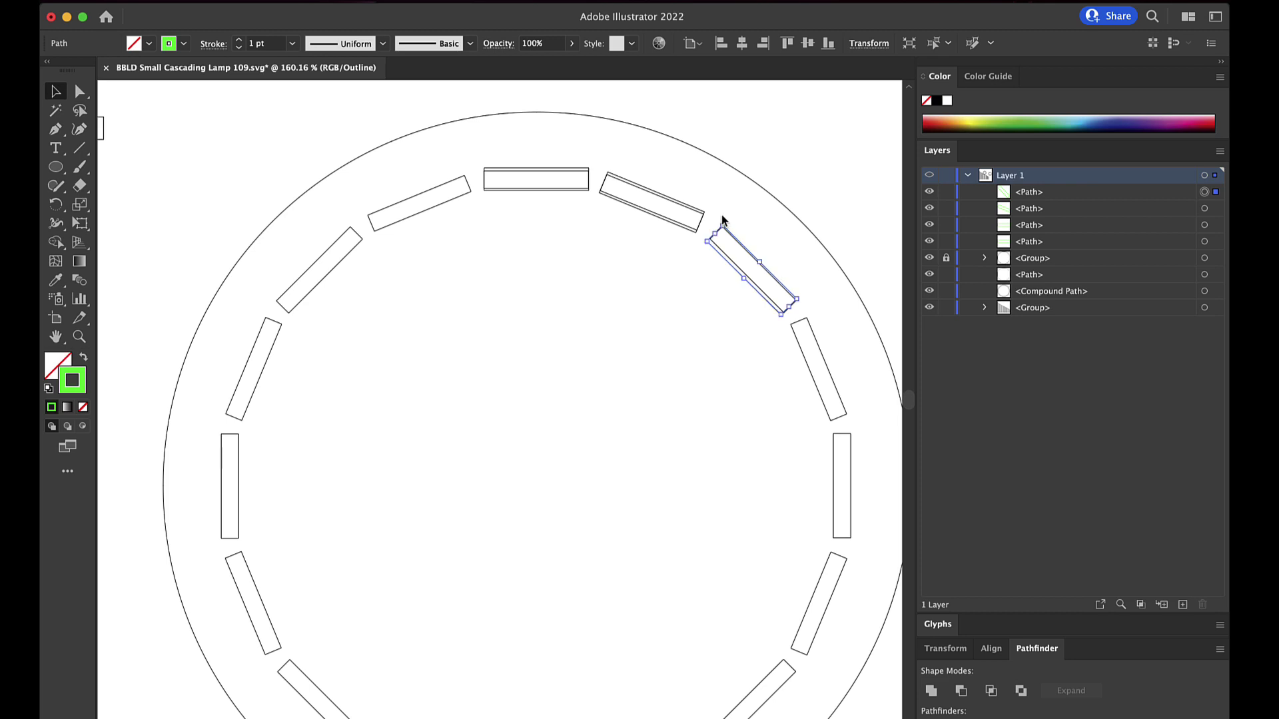
{"action": "left_click", "coordinate": [704, 271]}
{"action": "scroll", "coordinate": [710, 273], "scroll_direction": "up", "scroll_amount": 5}
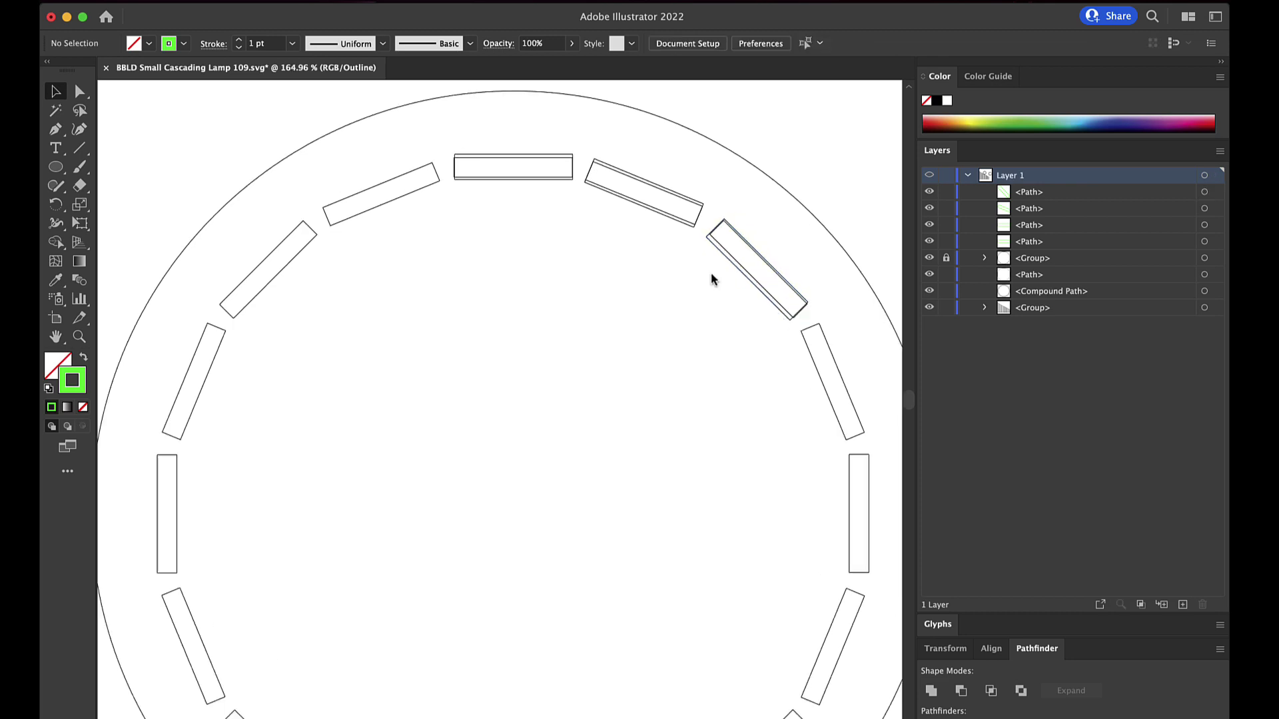
{"action": "left_click", "coordinate": [750, 257]}
{"action": "scroll", "coordinate": [750, 257], "scroll_direction": "right", "scroll_amount": 1}
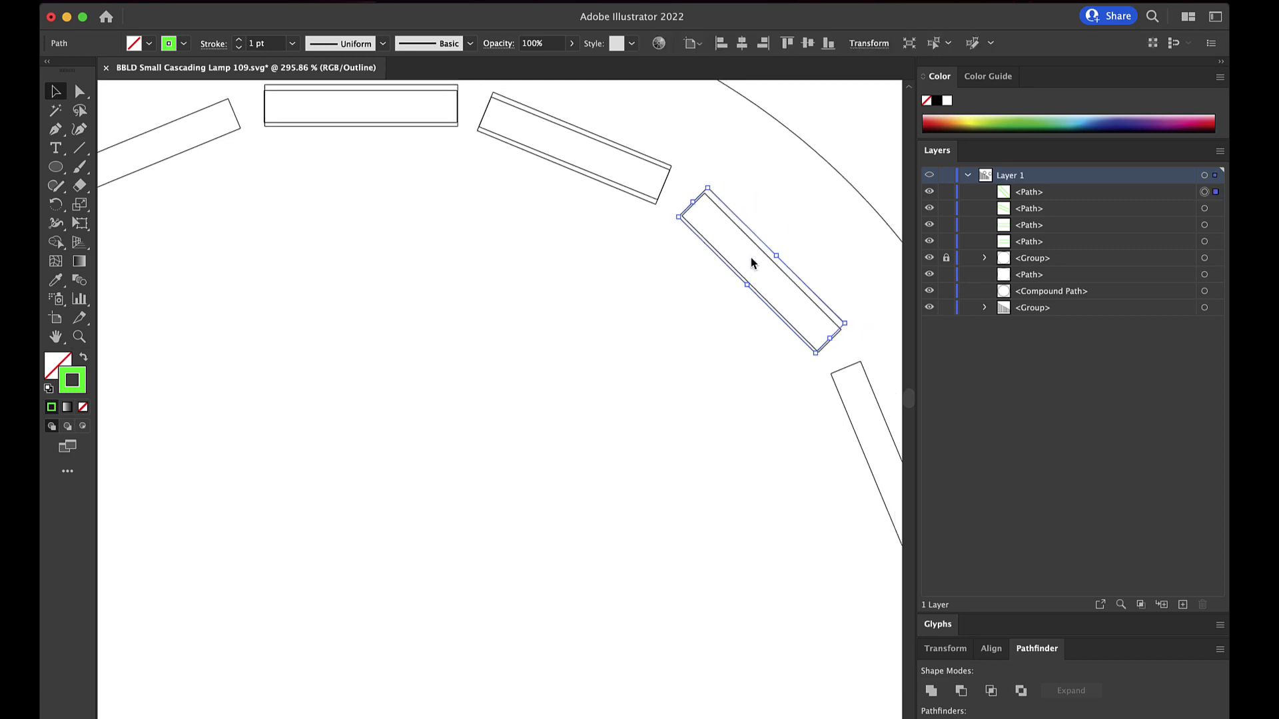
{"action": "scroll", "coordinate": [750, 257], "scroll_direction": "down", "scroll_amount": 5}
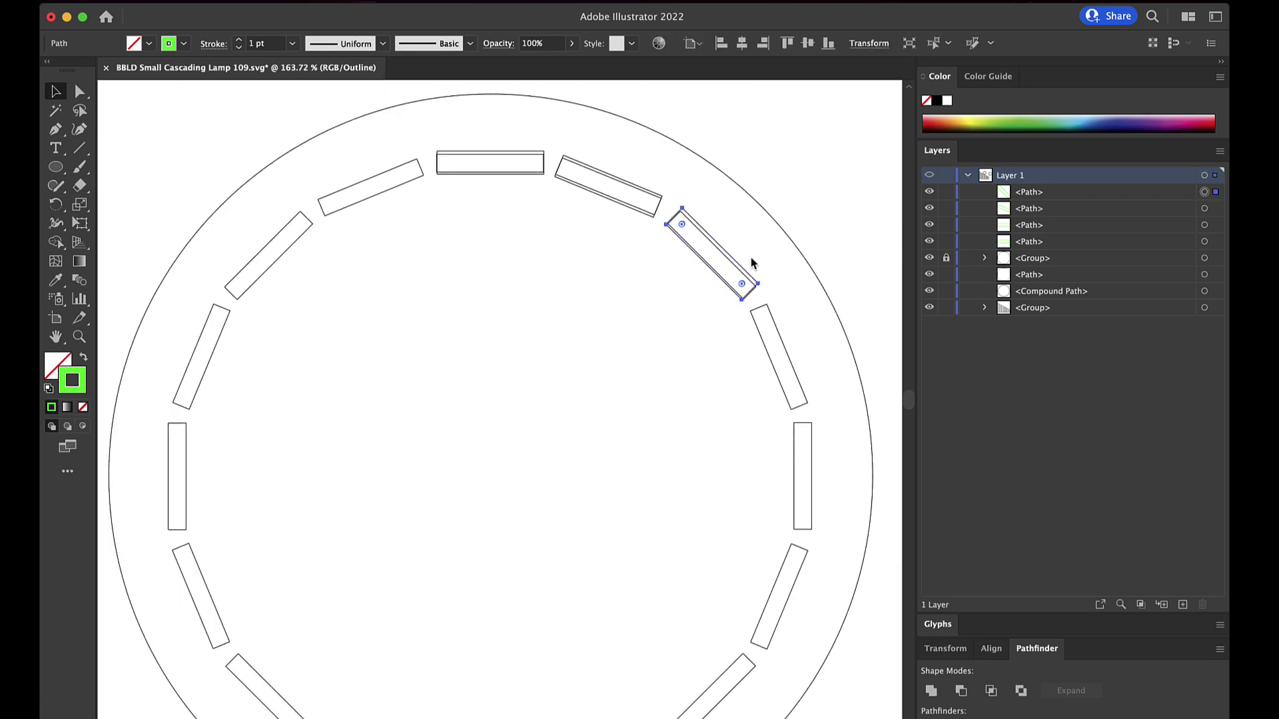
Add a fourth green copy rotated to match the next slot on the right.
{"action": "key", "text": "super+v"}
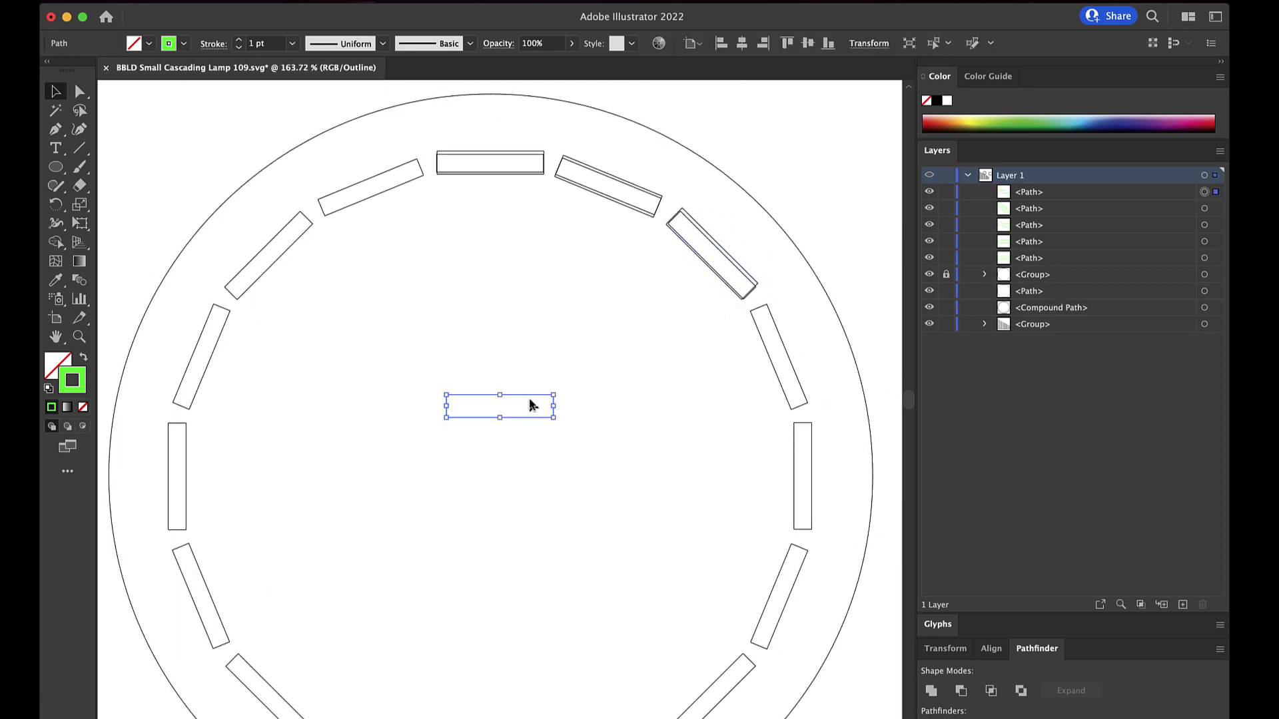
{"action": "left_click_drag", "start_coordinate": [530, 402], "coordinate": [741, 365]}
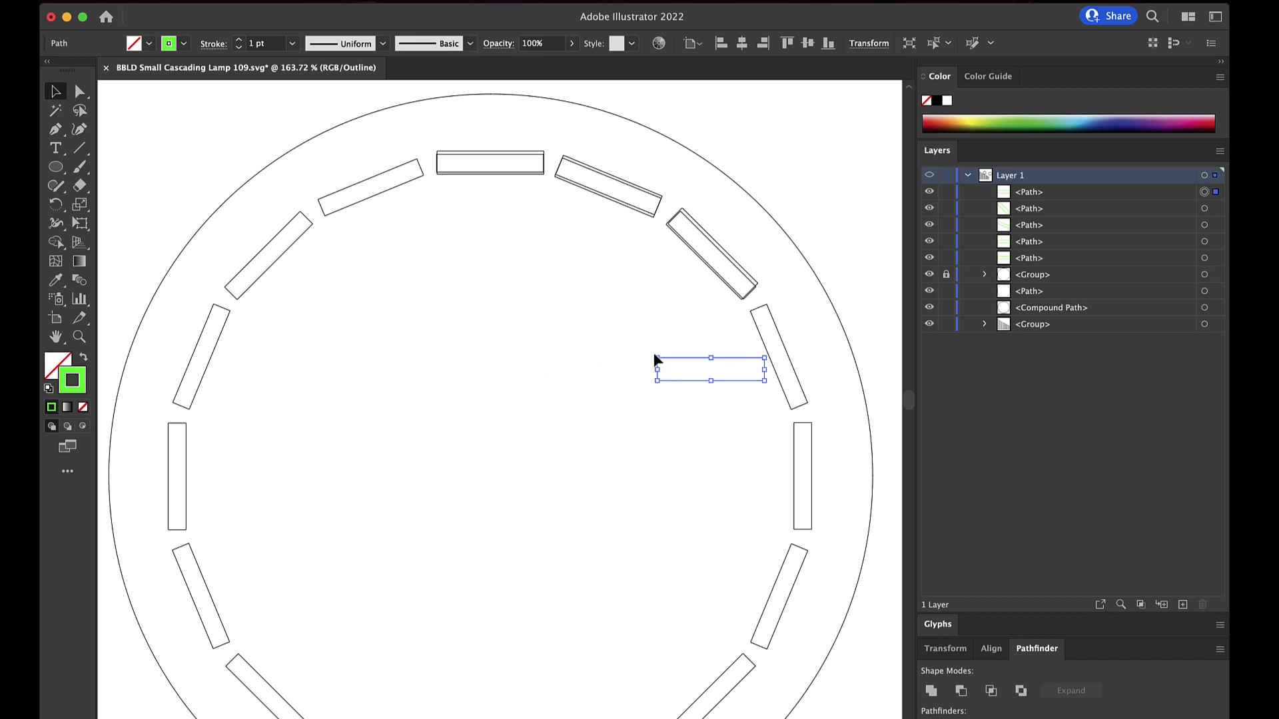
{"action": "left_click_drag", "start_coordinate": [657, 354], "coordinate": [776, 325]}
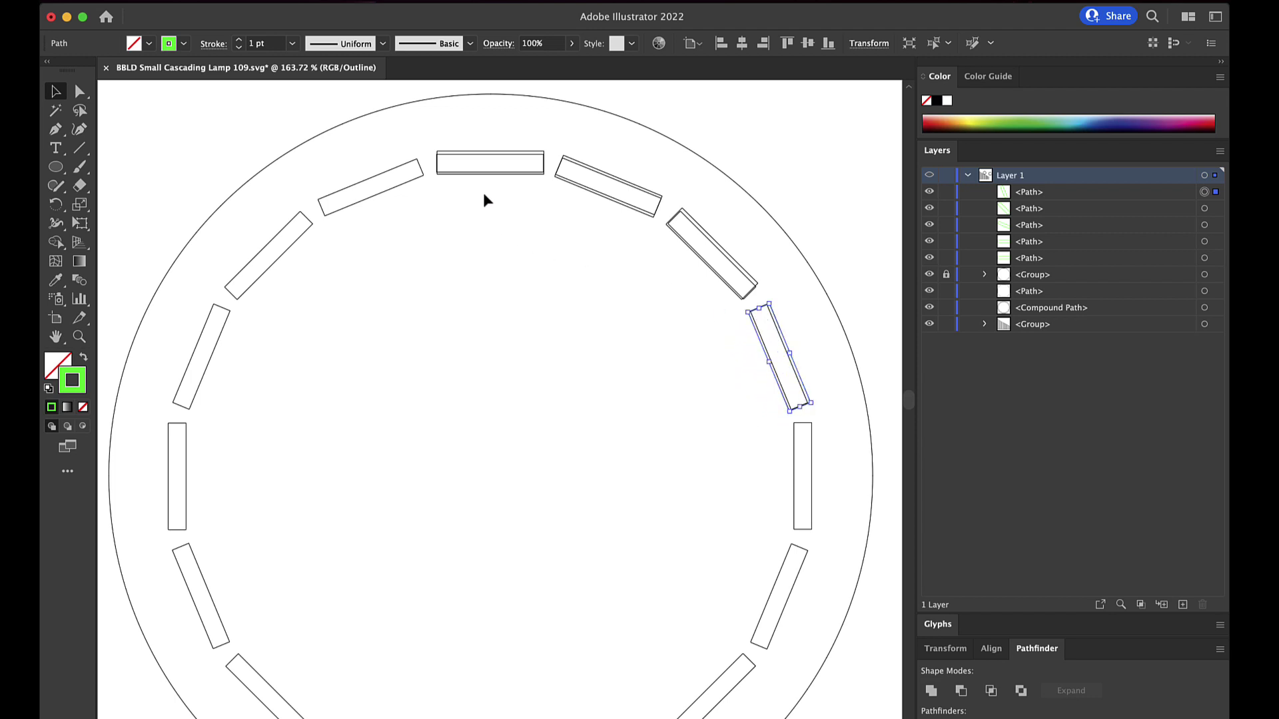
Copy the four green slot rectangles and rotate the pasted set a quarter turn.
{"action": "left_click", "coordinate": [484, 172]}
{"action": "left_click", "coordinate": [584, 188], "text": "shift"}
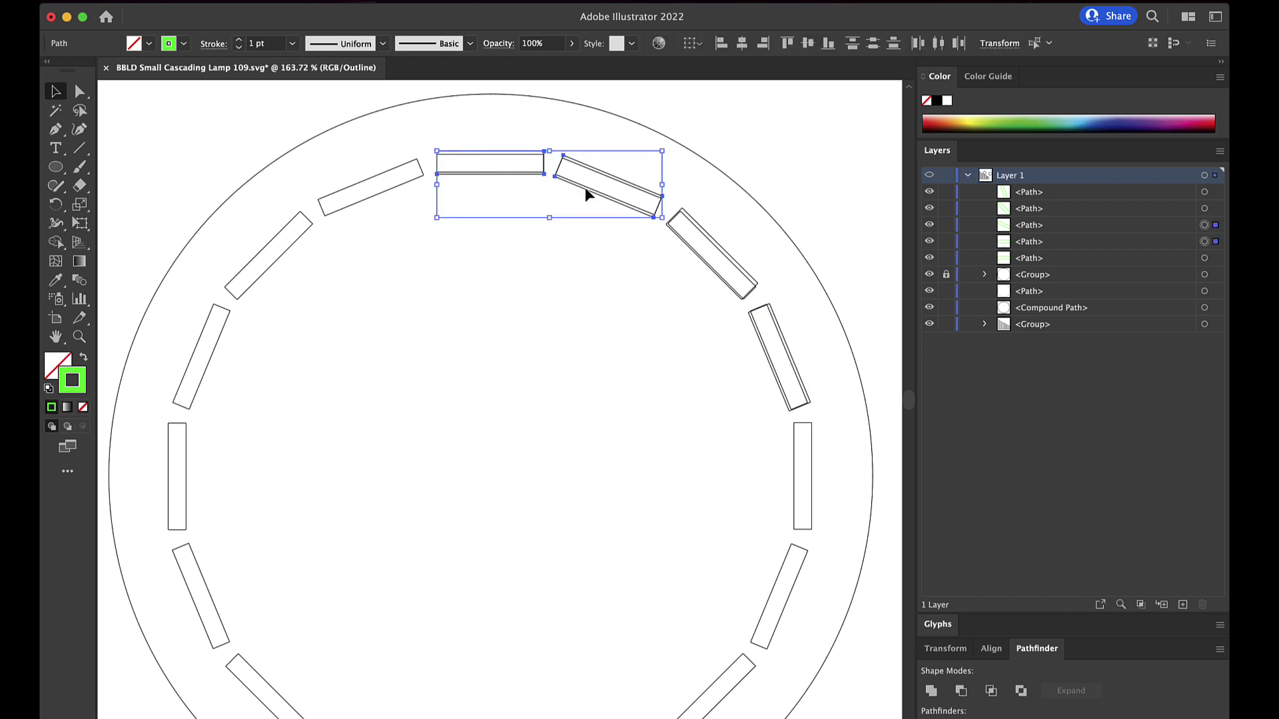
{"action": "left_click", "coordinate": [698, 262], "text": "shift"}
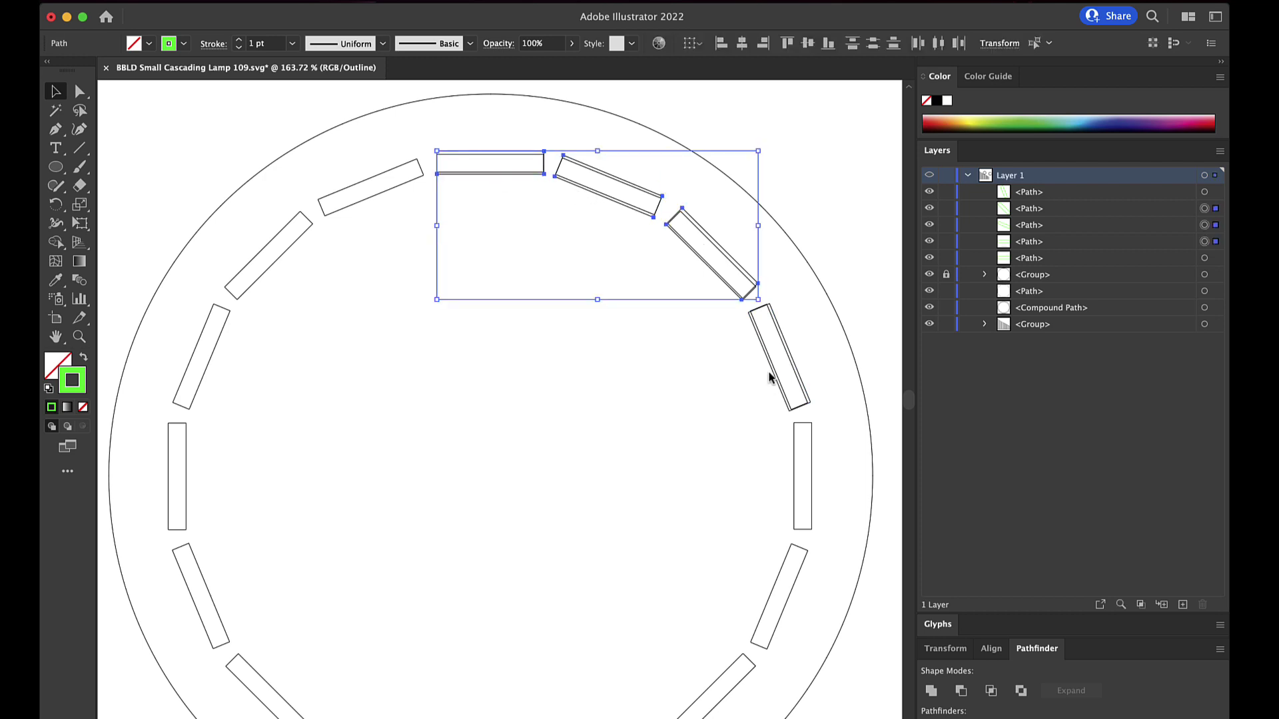
{"action": "left_click", "coordinate": [772, 378], "text": "shift"}
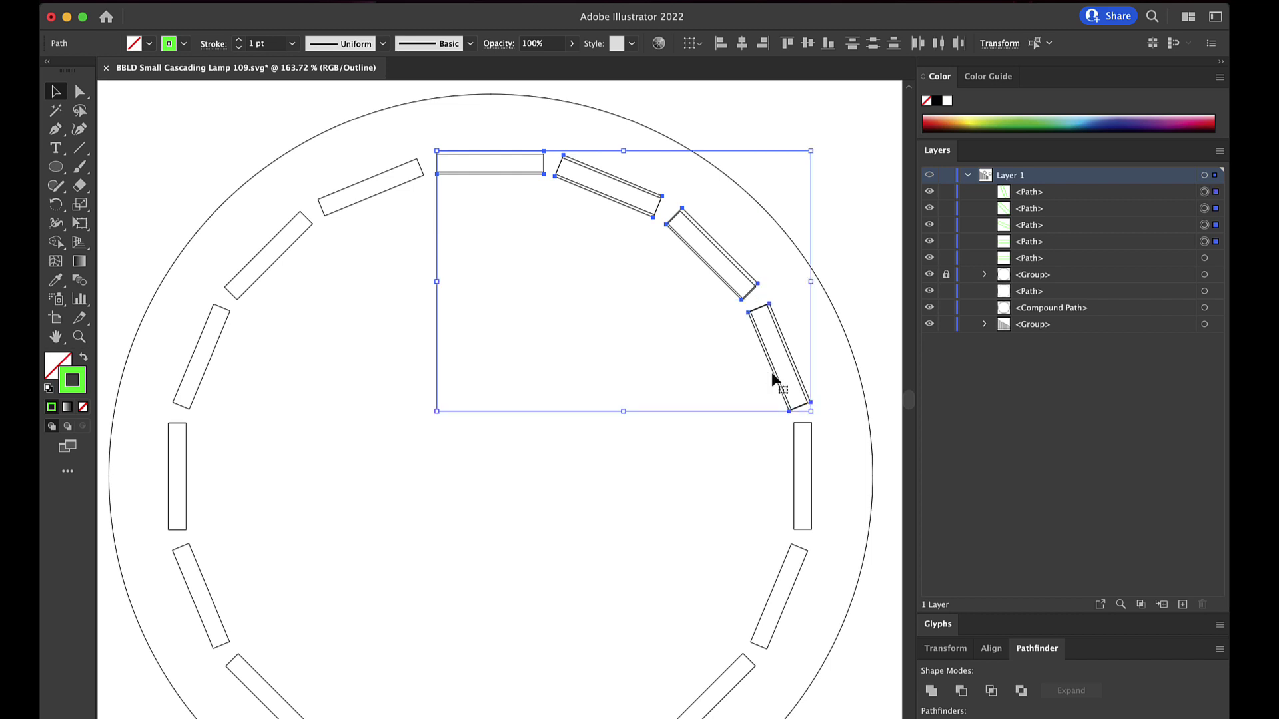
{"action": "key", "text": "super+c"}
{"action": "key", "text": "super+v"}
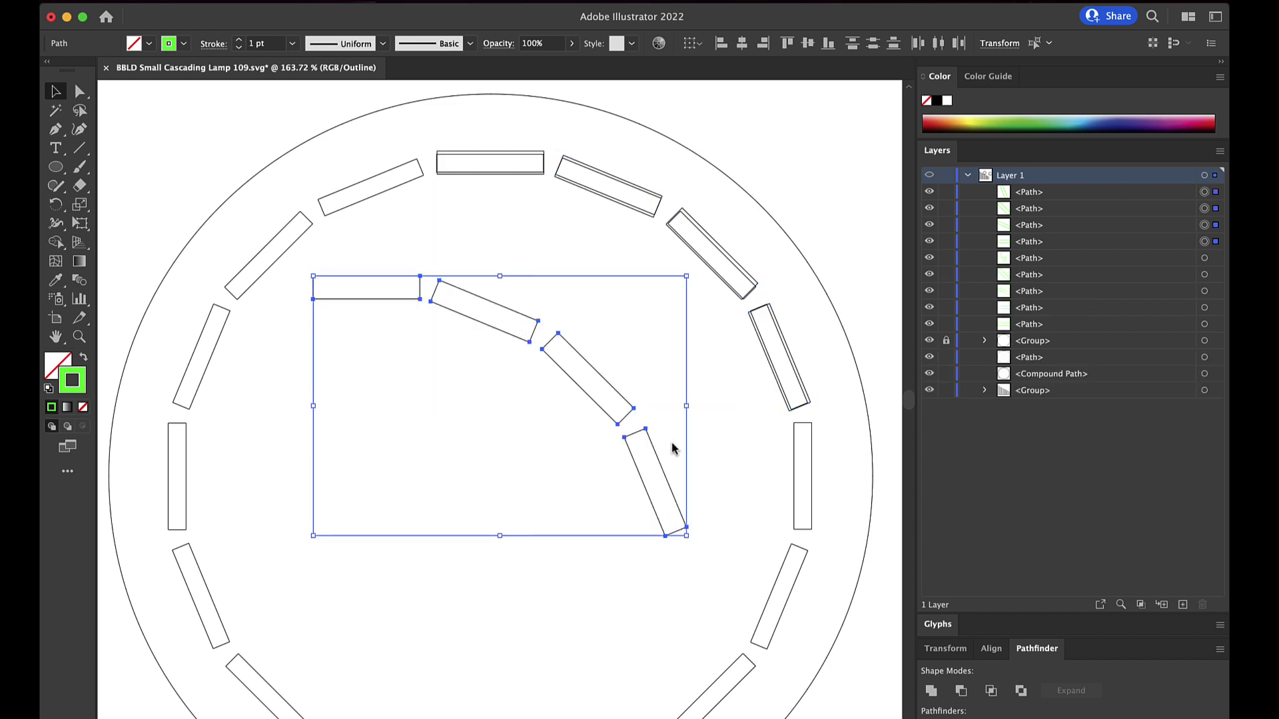
{"action": "scroll", "coordinate": [673, 448], "scroll_direction": "down", "scroll_amount": 3}
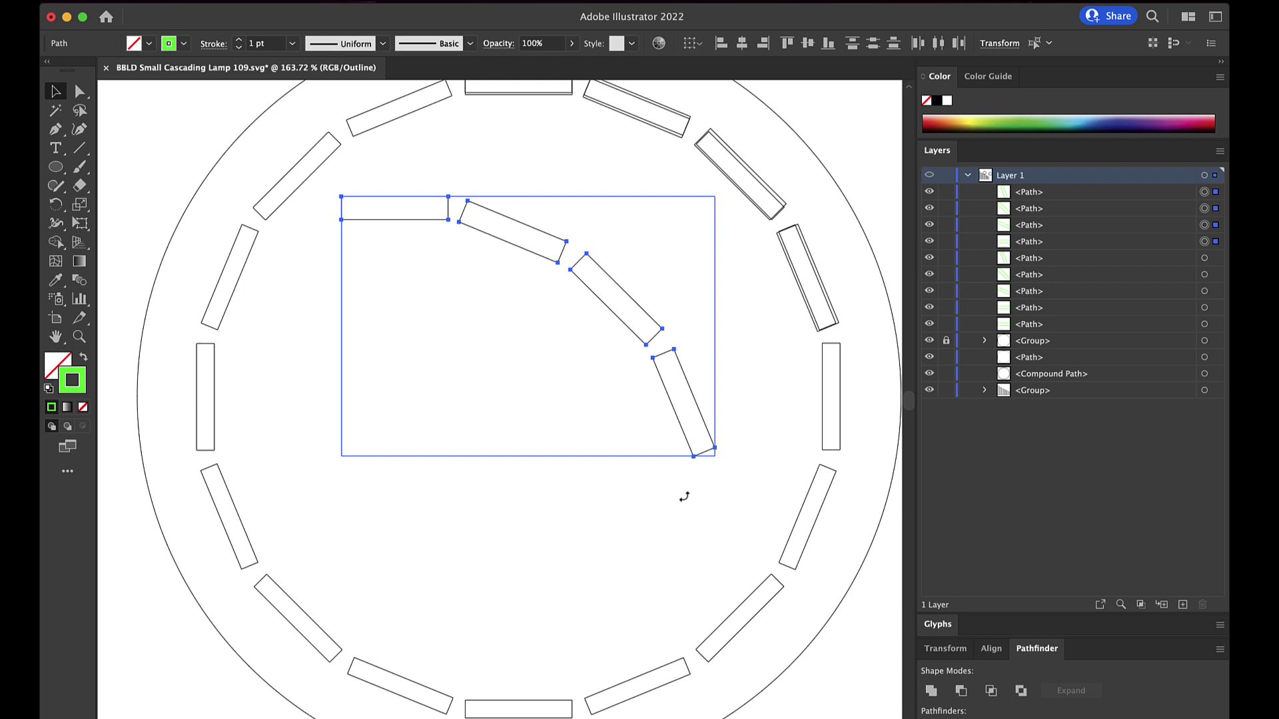
{"action": "left_click_drag", "start_coordinate": [684, 498], "coordinate": [640, 703]}
Paste another four-slot set, then flip and rotate it onto the ring's upper-left slots.
{"action": "scroll", "coordinate": [640, 703], "scroll_direction": "down", "scroll_amount": 5}
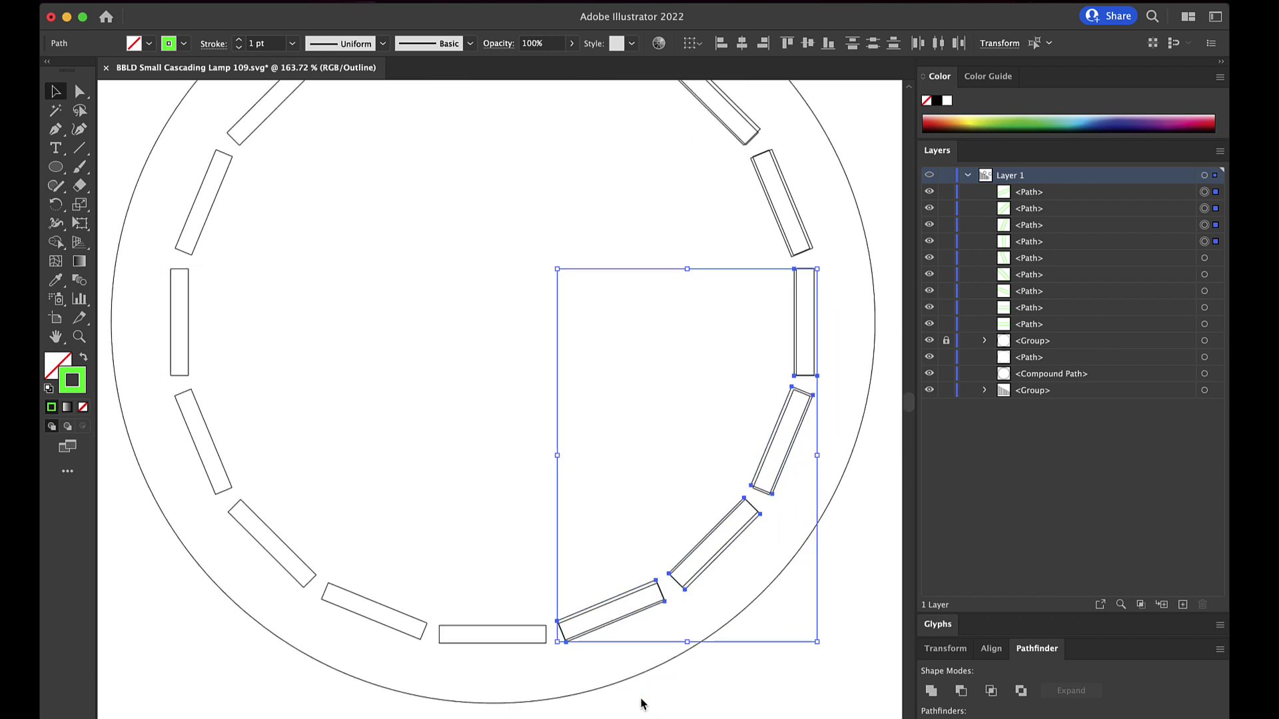
{"action": "key", "text": "a"}
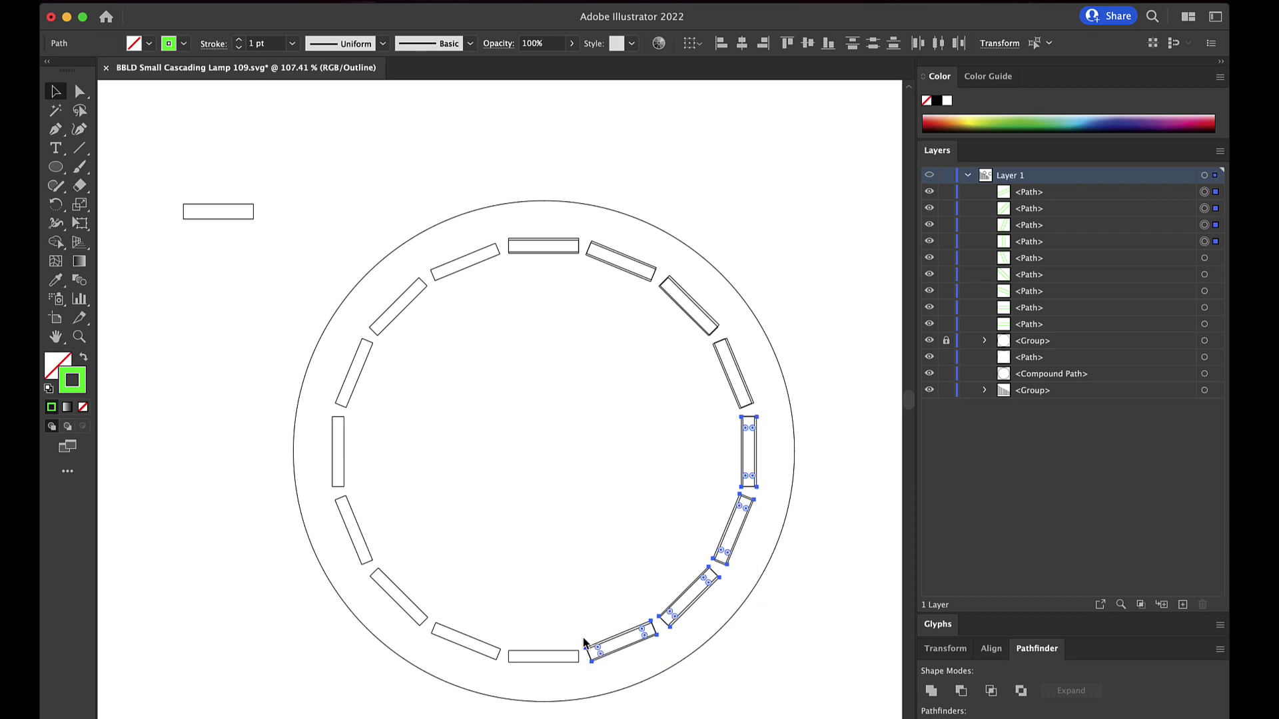
{"action": "key", "text": "super+v"}
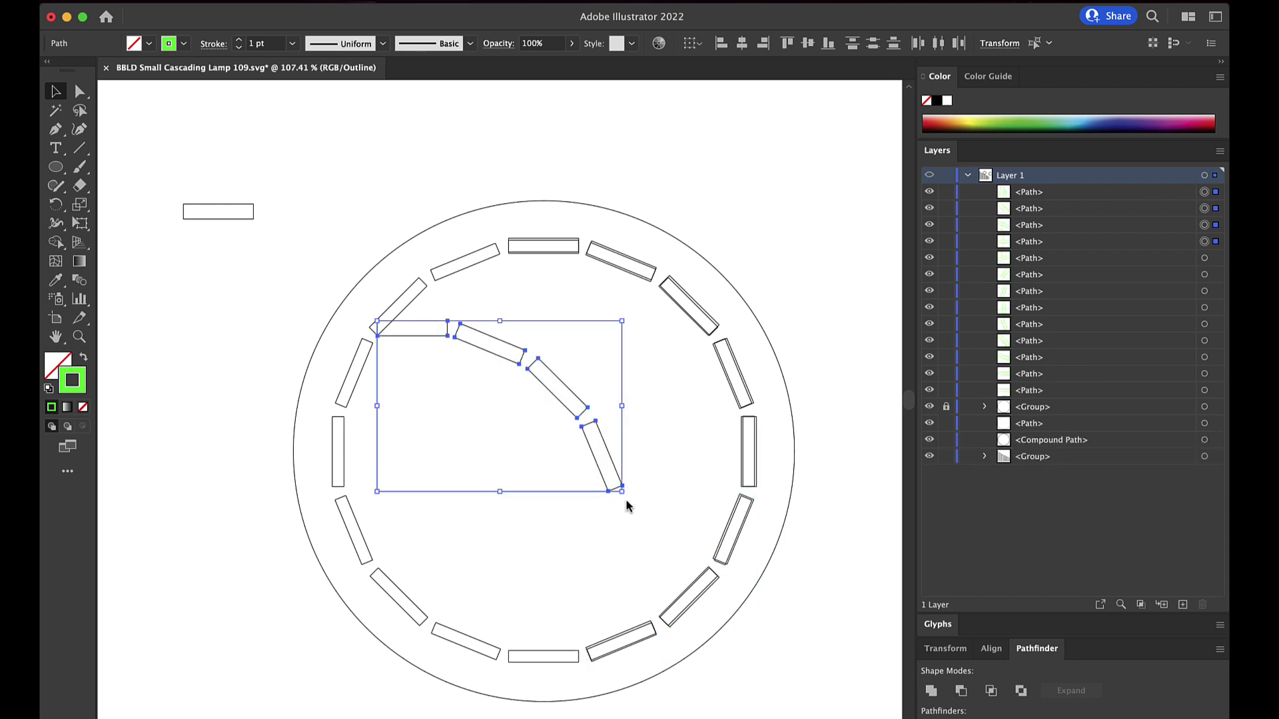
{"action": "left_click_drag", "start_coordinate": [624, 499], "coordinate": [348, 537]}
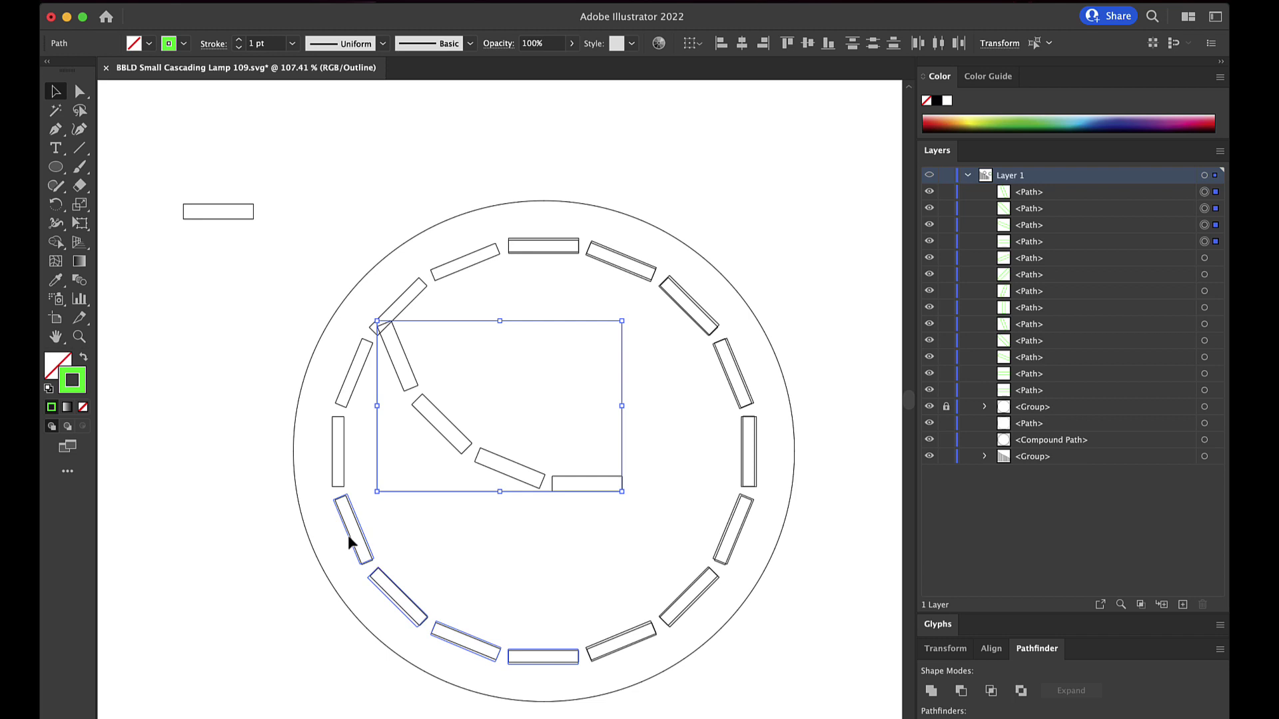
{"action": "key", "text": "ctrl+z"}
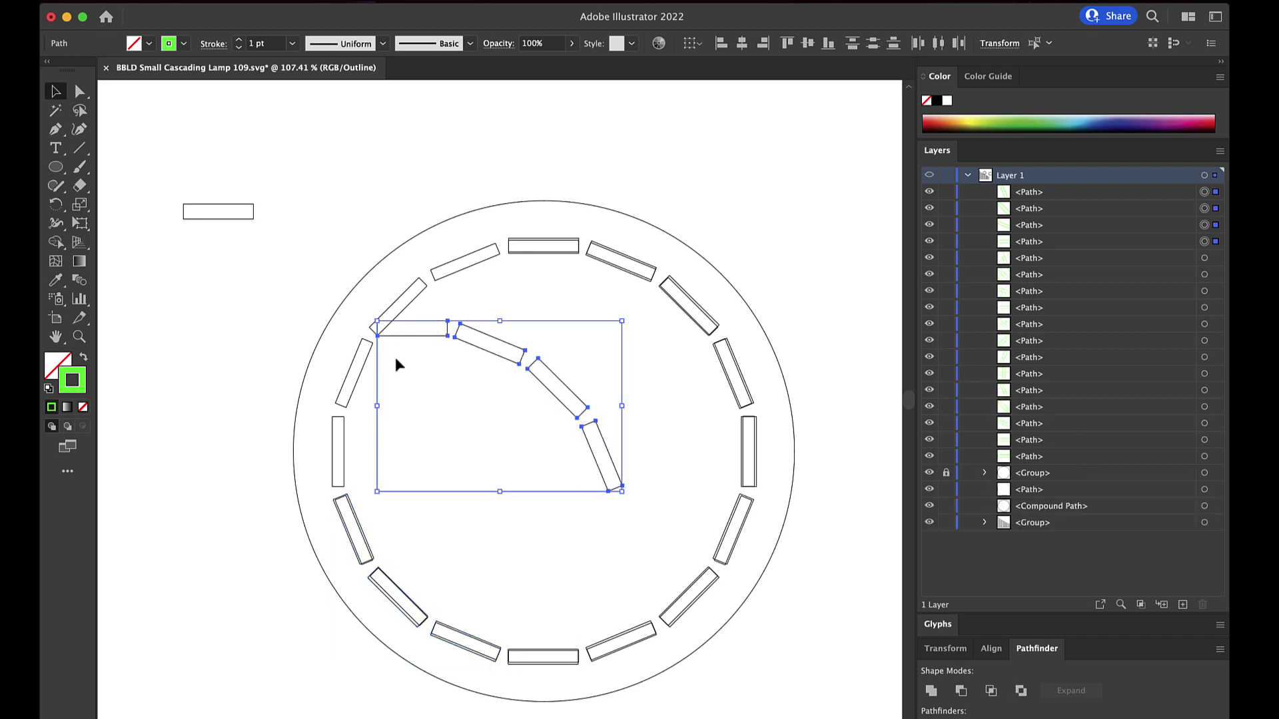
{"action": "left_click_drag", "start_coordinate": [369, 324], "coordinate": [342, 454]}
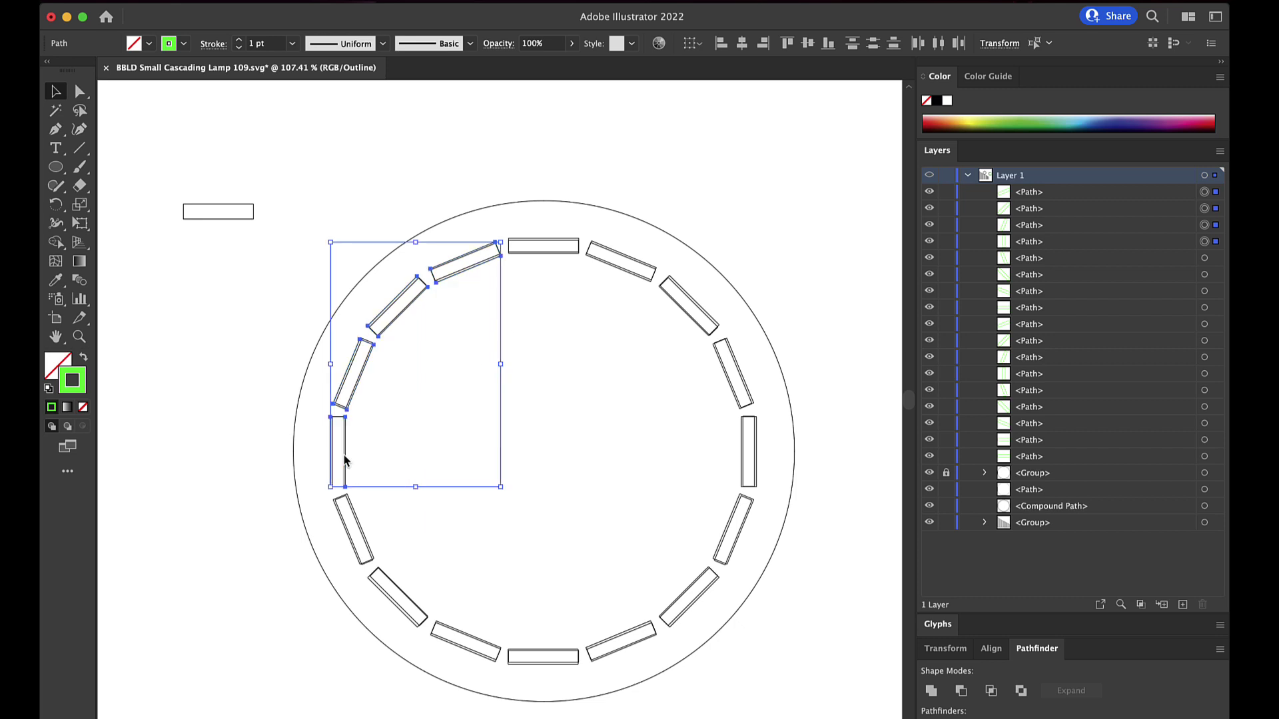
Return to Preview mode and delete the locked group of original black slots.
{"action": "left_click", "coordinate": [259, 408]}
{"action": "key", "text": "super+y"}
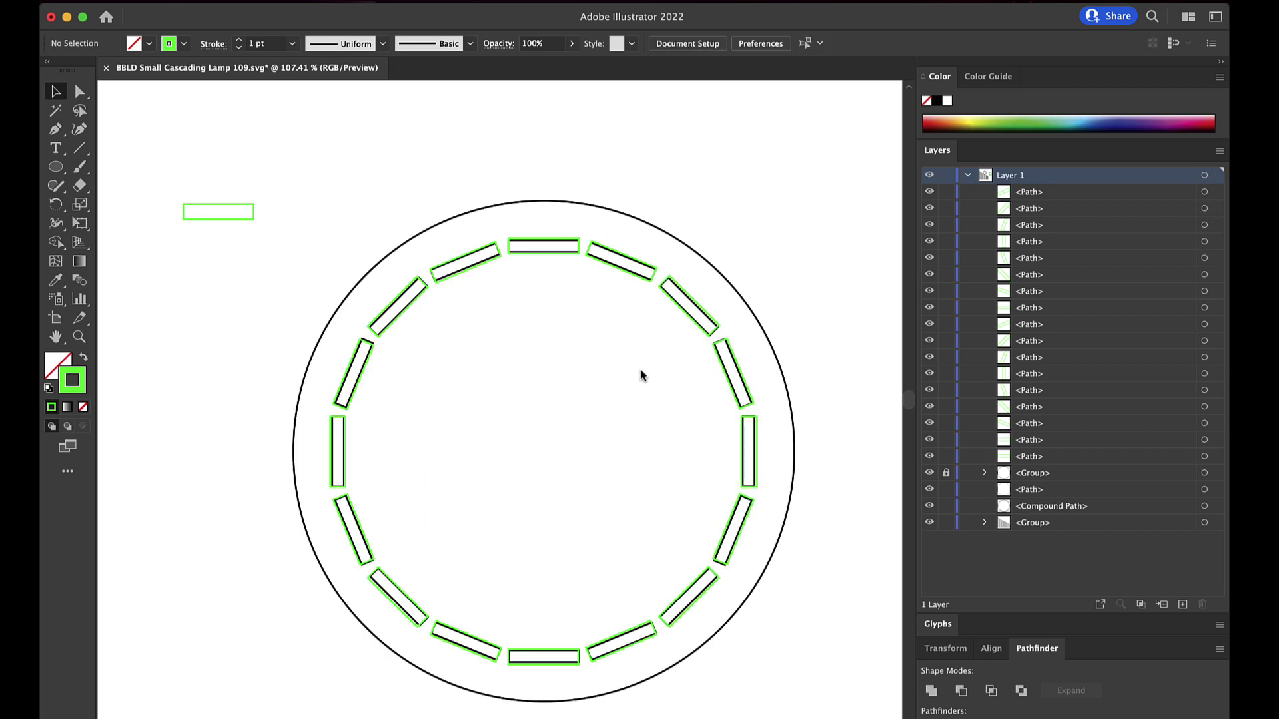
{"action": "left_click", "coordinate": [1020, 474]}
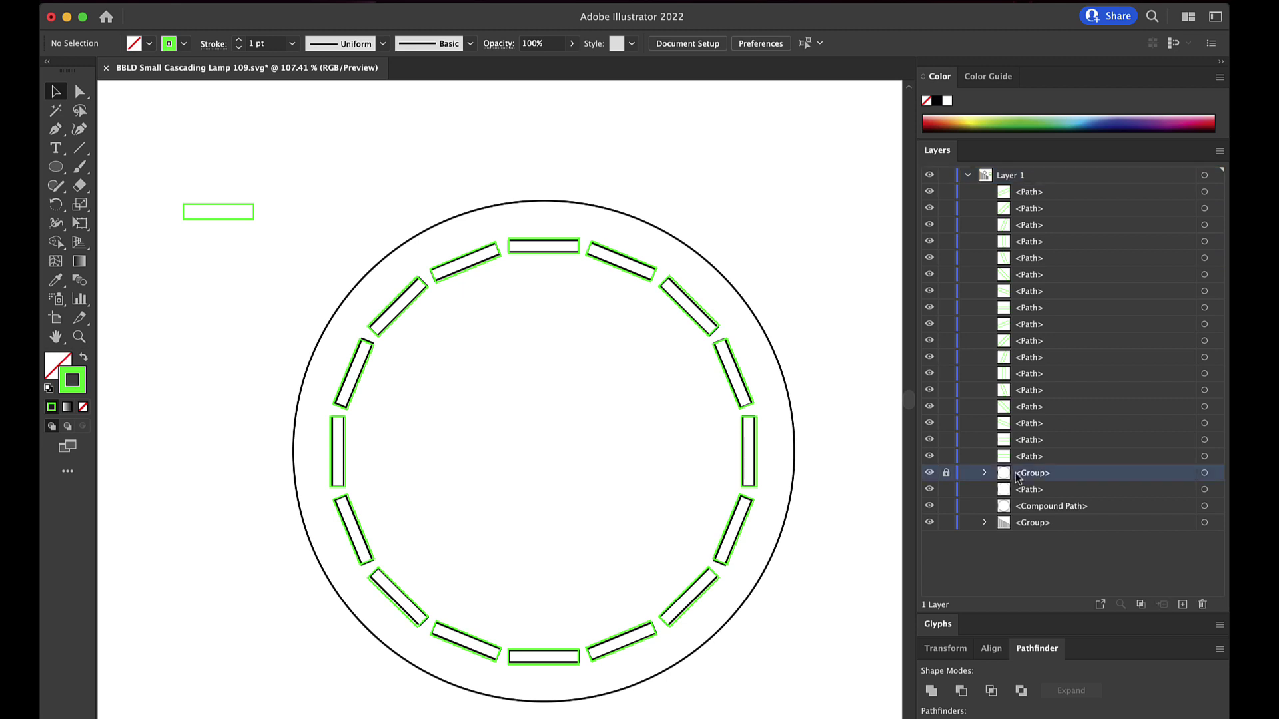
{"action": "left_click_drag", "start_coordinate": [1020, 473], "coordinate": [1202, 605]}
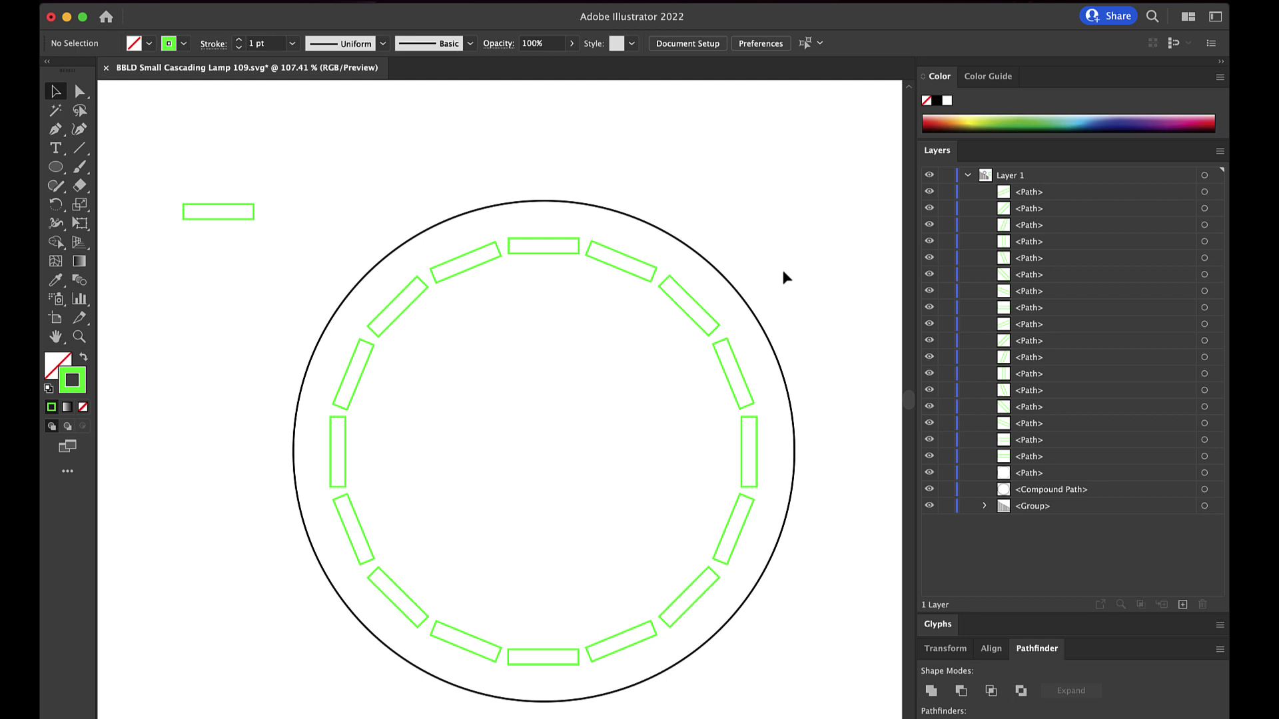
{"action": "scroll", "coordinate": [781, 269], "scroll_direction": "down", "scroll_amount": 3}
{"action": "scroll", "coordinate": [781, 269], "scroll_direction": "right", "scroll_amount": 3}
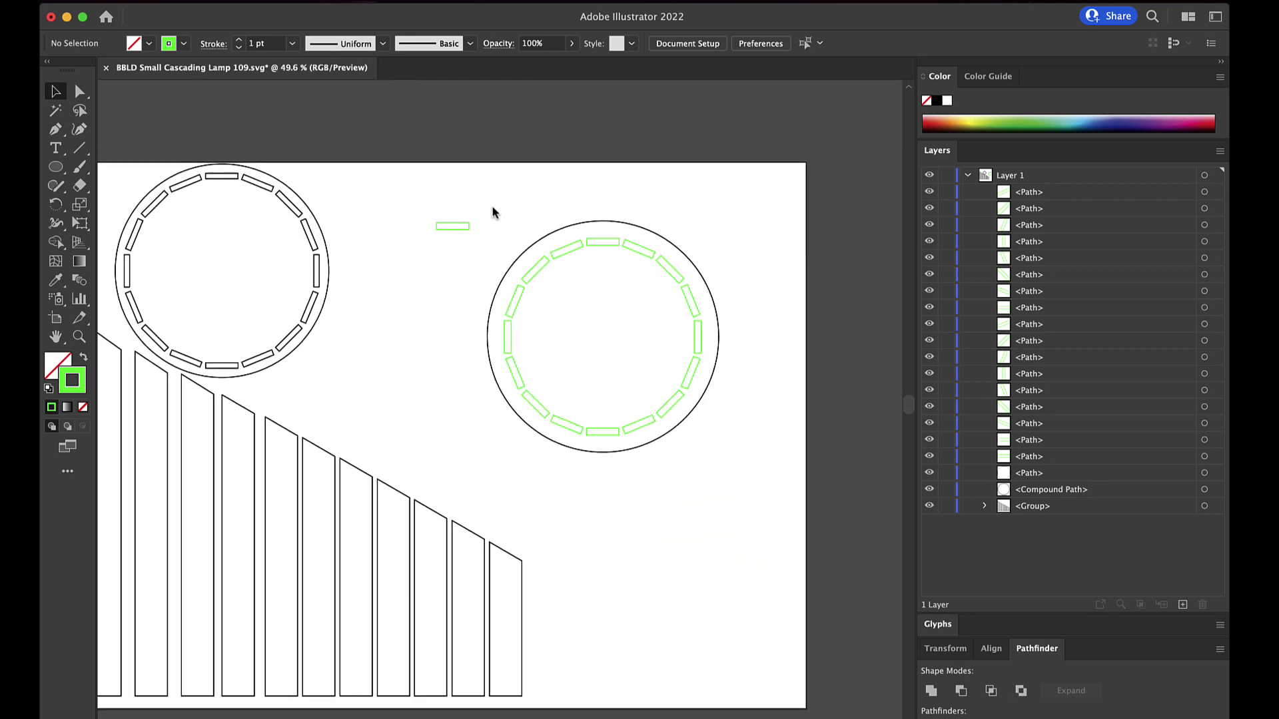
Group the right ring's green slots and move a pasted copy toward the left ring.
{"action": "left_click_drag", "start_coordinate": [494, 212], "coordinate": [736, 477]}
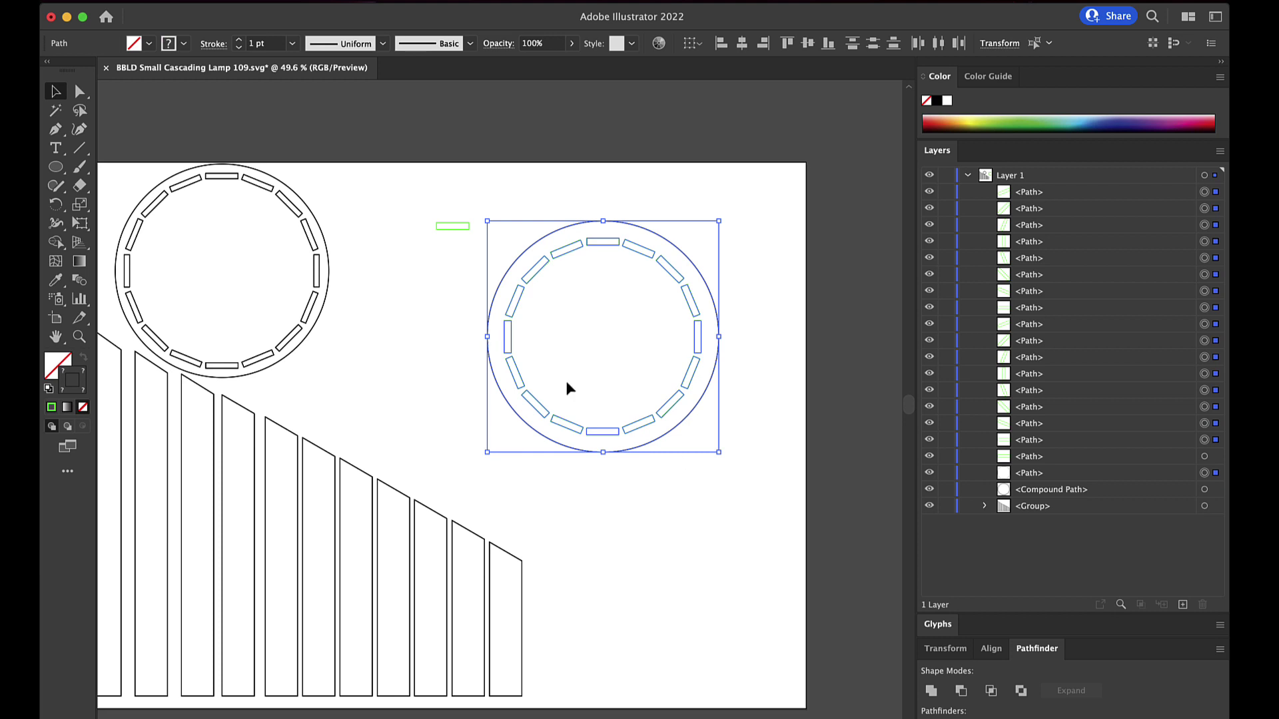
{"action": "left_click", "coordinate": [495, 303], "text": "shift"}
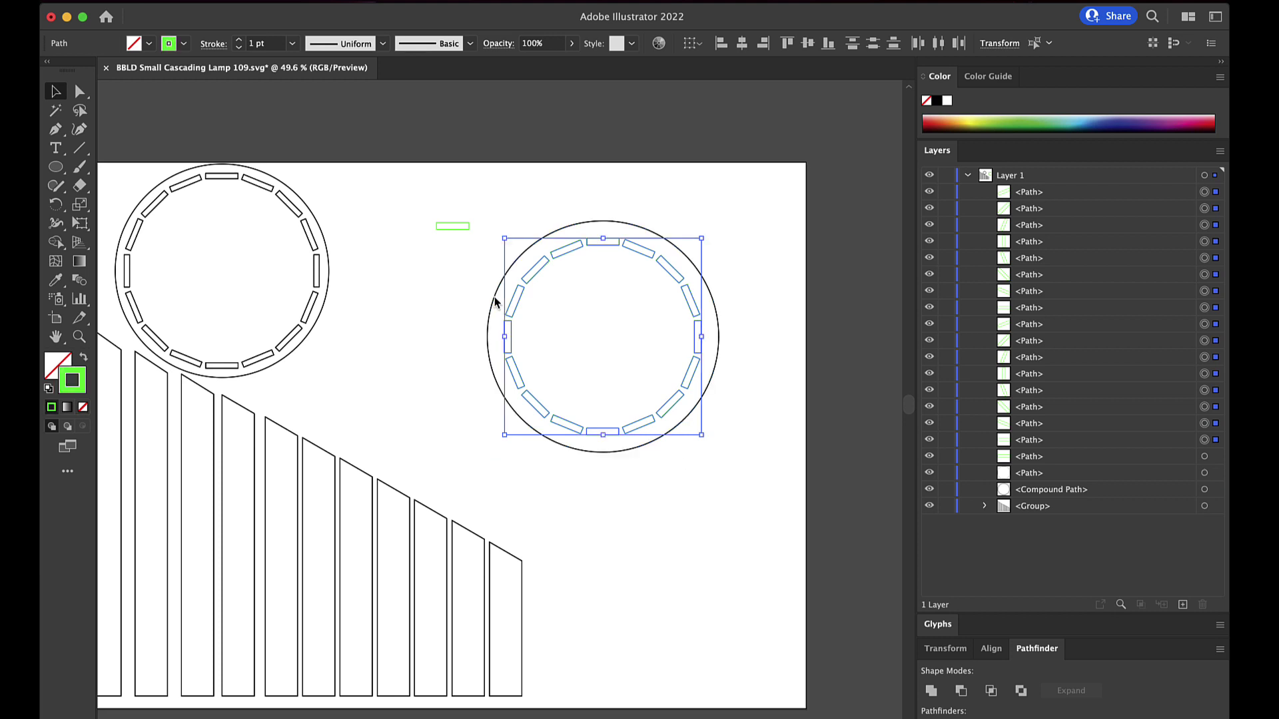
{"action": "key", "text": "super+g"}
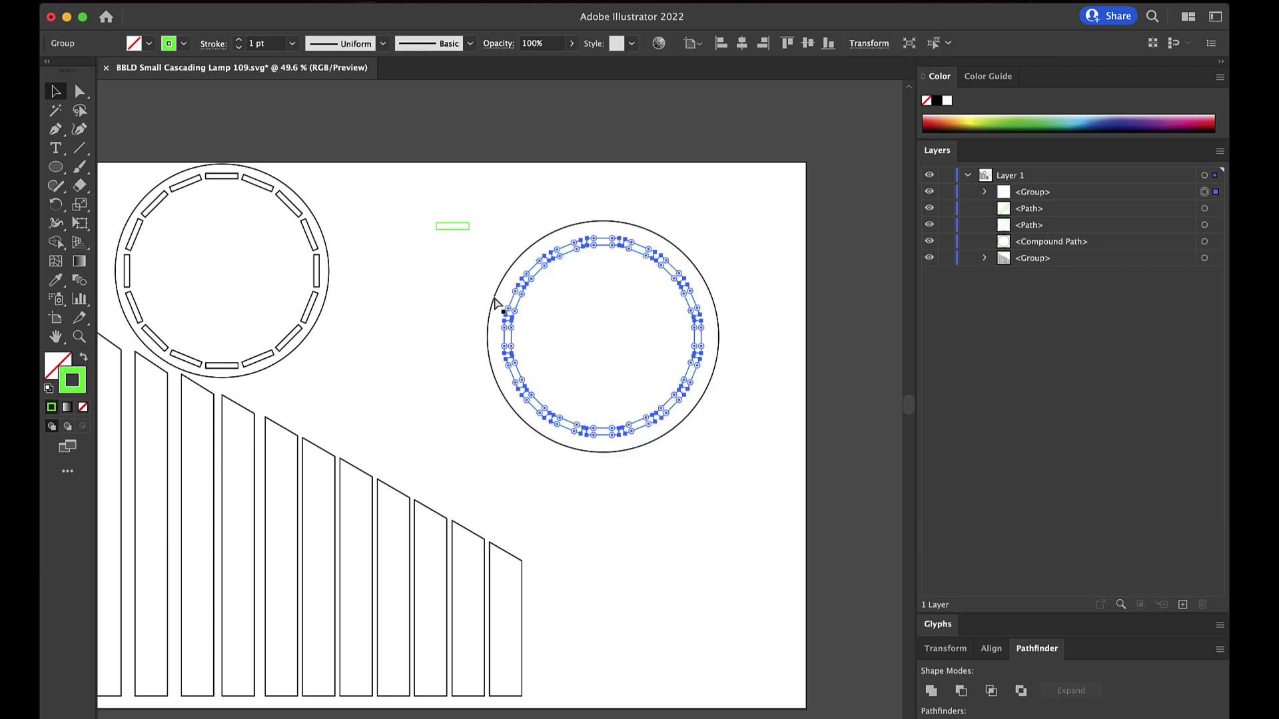
{"action": "key", "text": "super+c"}
{"action": "key", "text": "super+v"}
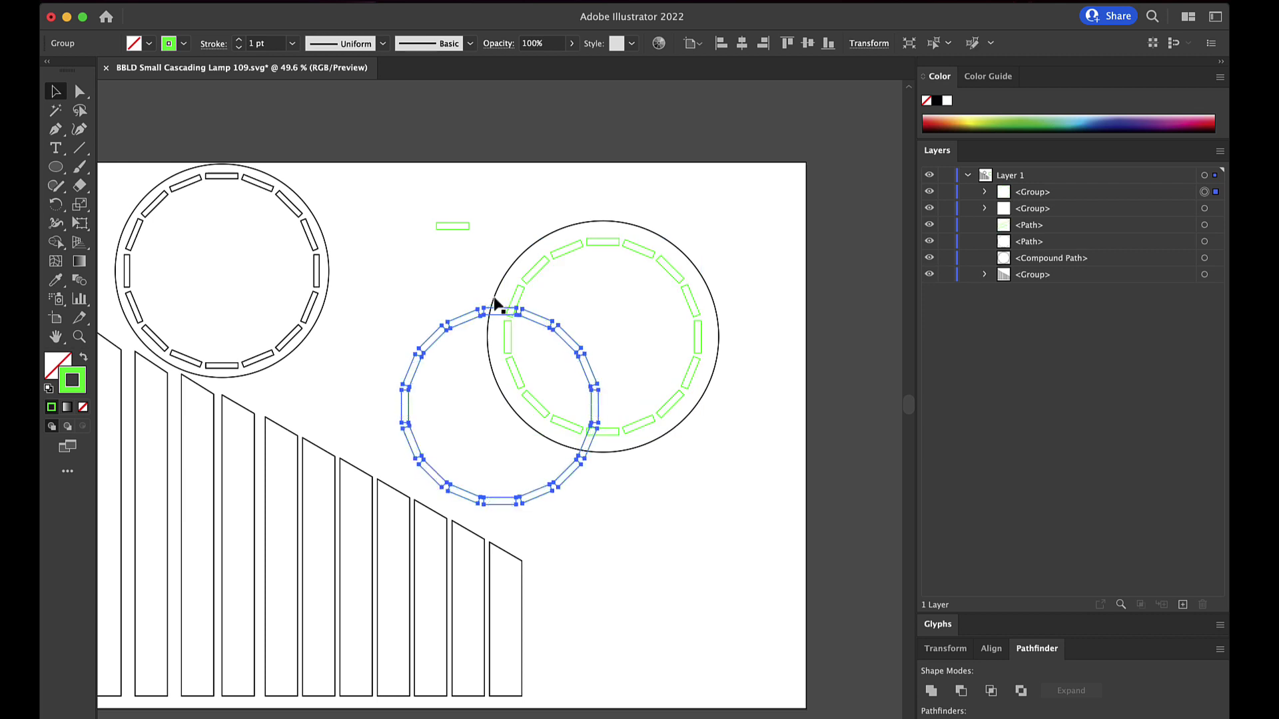
{"action": "left_click_drag", "start_coordinate": [437, 337], "coordinate": [393, 320]}
{"action": "scroll", "coordinate": [394, 320], "scroll_direction": "up", "scroll_amount": 3}
{"action": "scroll", "coordinate": [394, 320], "scroll_direction": "left", "scroll_amount": 5}
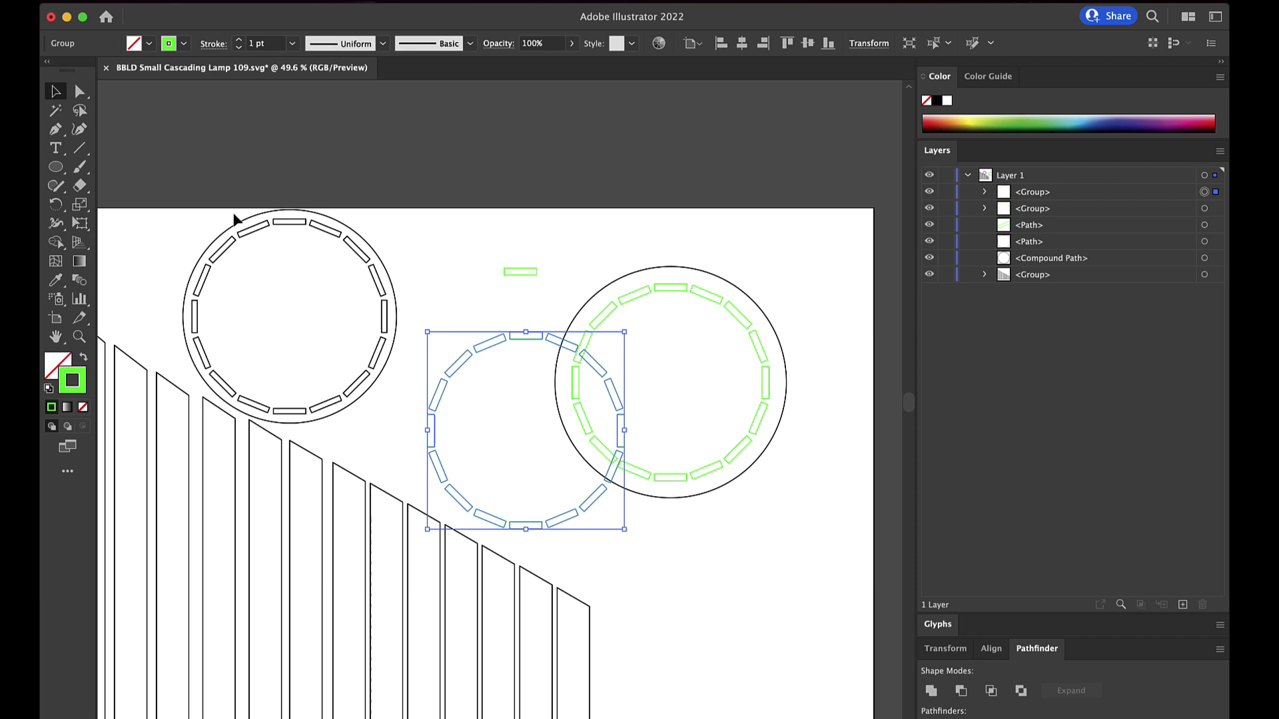
{"action": "left_click_drag", "start_coordinate": [192, 193], "coordinate": [394, 360]}
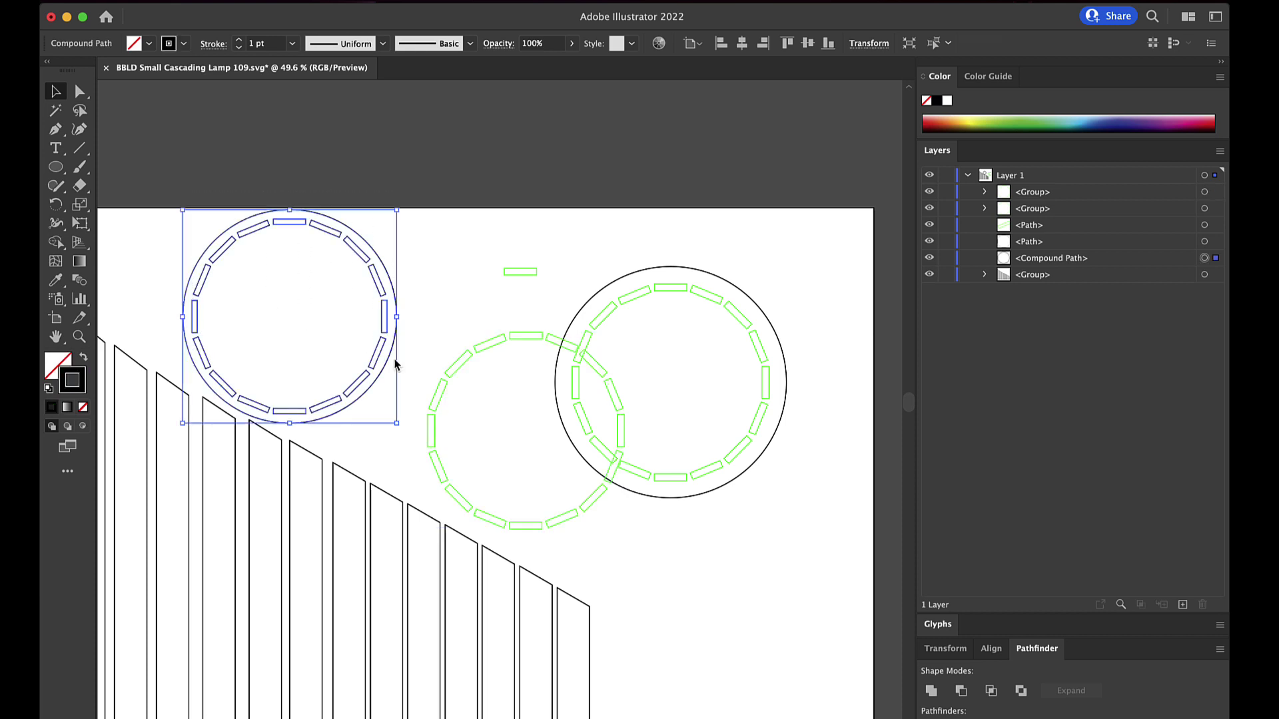
Release the left ring's compound path and select its paths, then undo the release.
{"action": "left_click", "coordinate": [386, 367]}
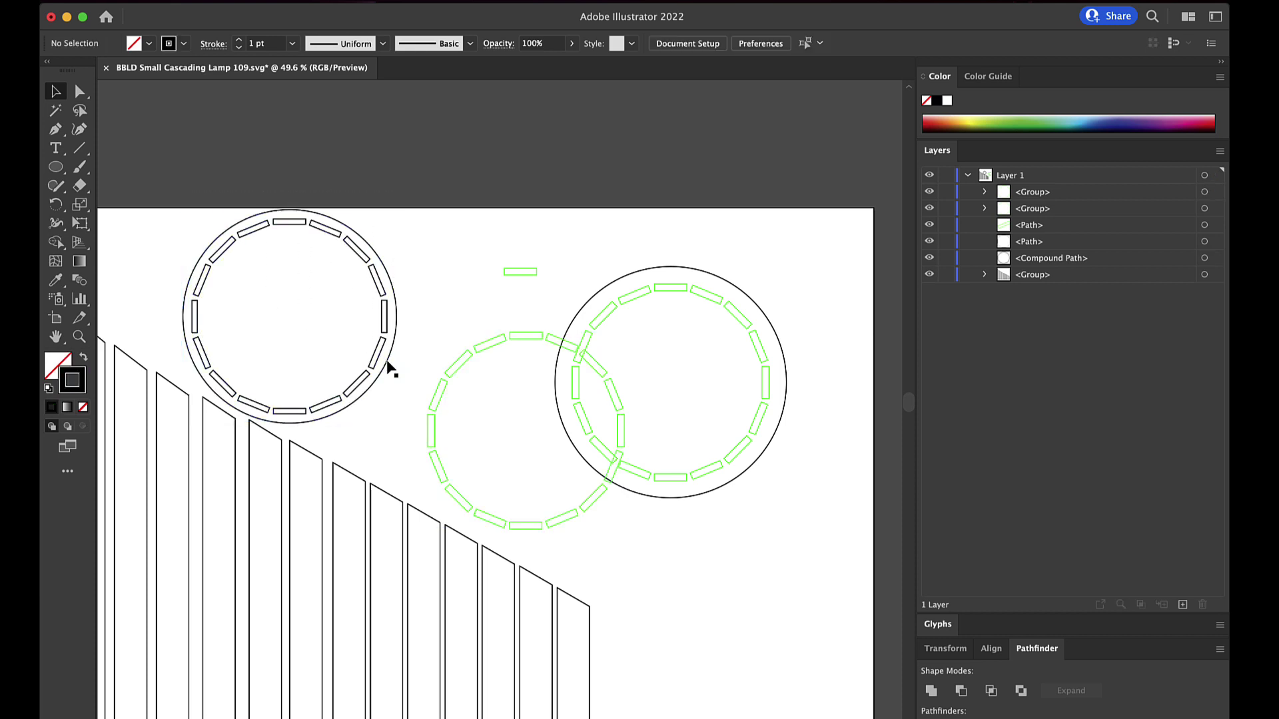
{"action": "left_click", "coordinate": [381, 354]}
{"action": "right_click", "coordinate": [380, 352]}
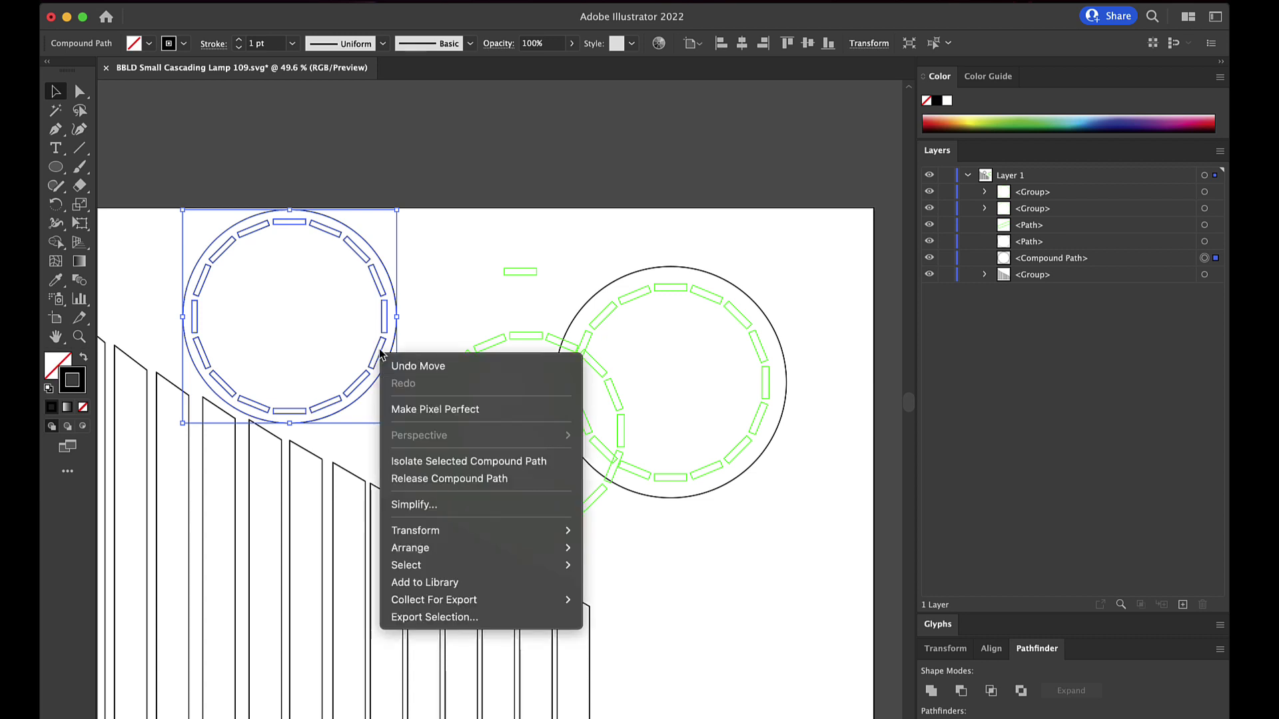
{"action": "left_click", "coordinate": [450, 479]}
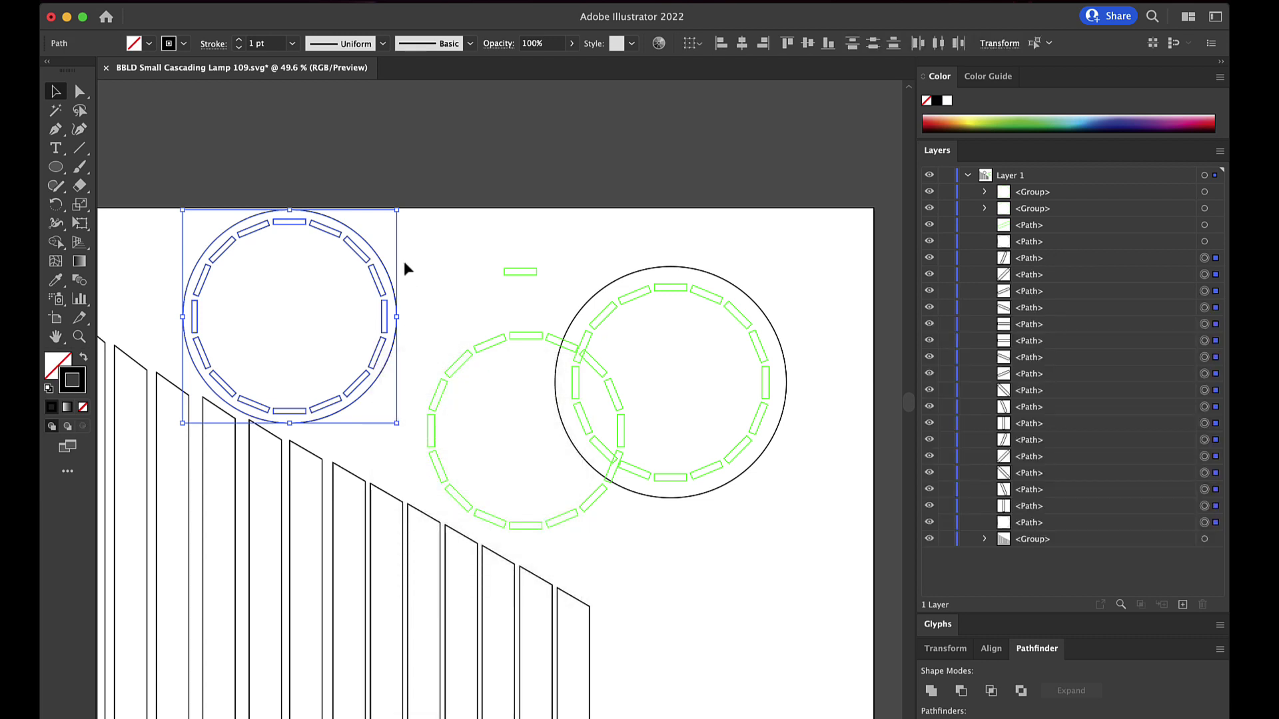
{"action": "left_click", "coordinate": [401, 258]}
{"action": "left_click_drag", "start_coordinate": [167, 171], "coordinate": [411, 345]}
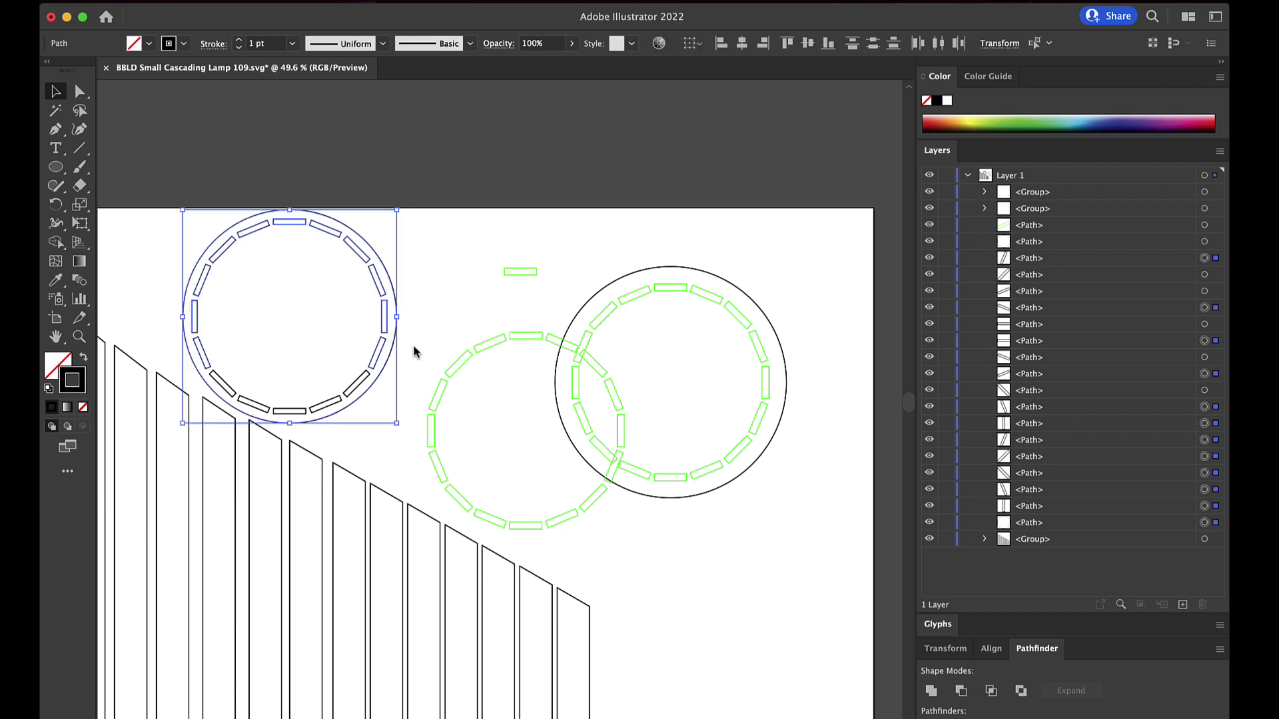
{"action": "left_click", "coordinate": [359, 387], "text": "shift"}
{"action": "left_click", "coordinate": [177, 200]}
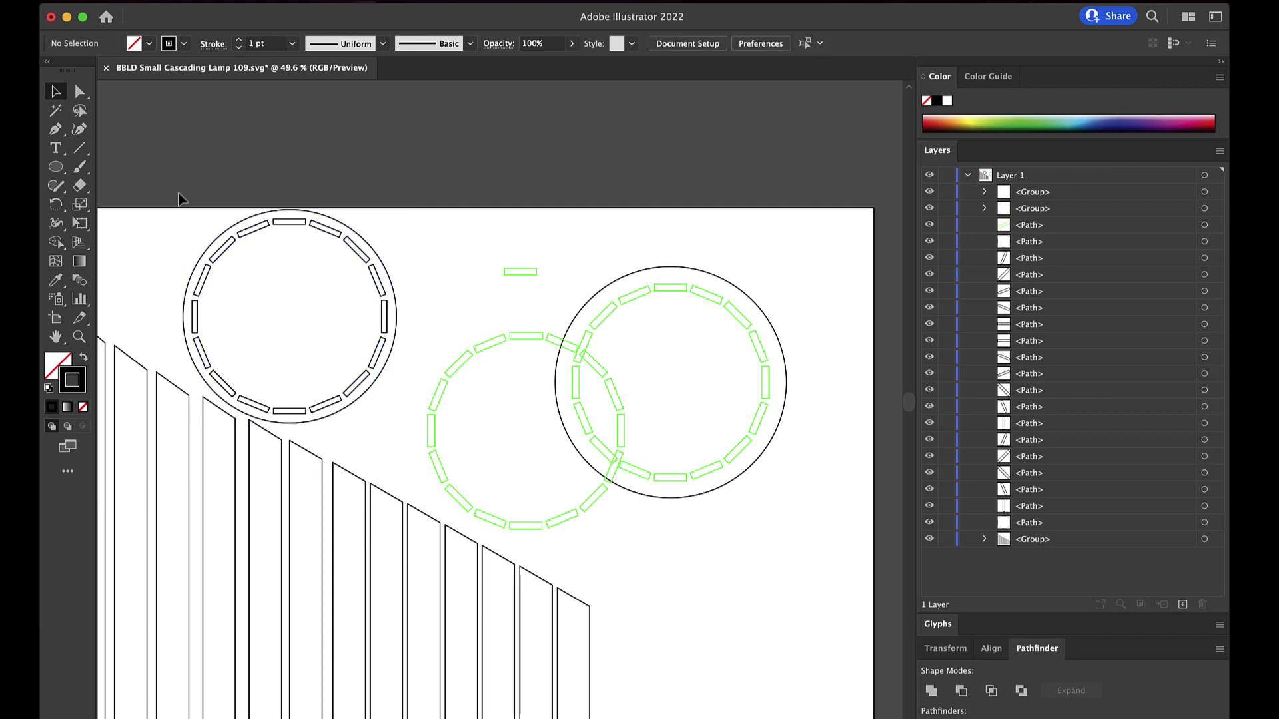
{"action": "key", "text": "super+z"}
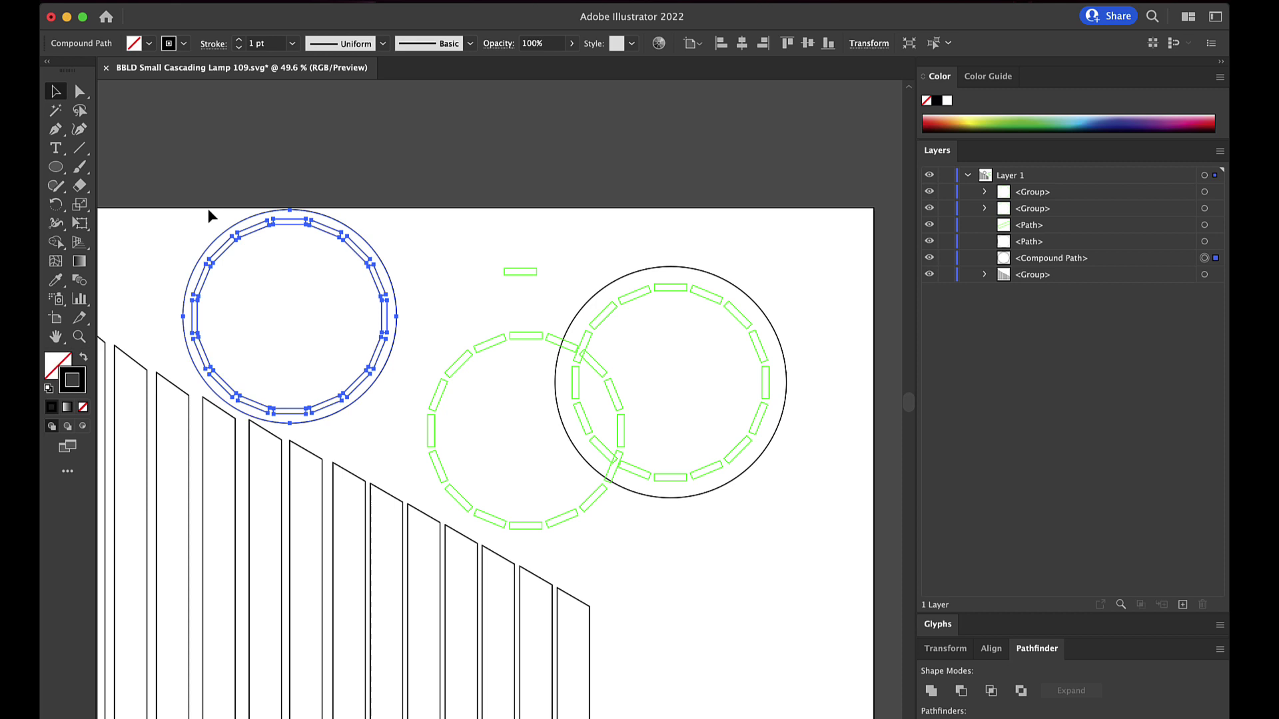
Move the left ring piece upward.
{"action": "left_click_drag", "start_coordinate": [222, 240], "coordinate": [222, 114]}
{"action": "scroll", "coordinate": [222, 115], "scroll_direction": "up", "scroll_amount": 3}
{"action": "scroll", "coordinate": [222, 114], "scroll_direction": "left", "scroll_amount": 1}
{"action": "left_click", "coordinate": [180, 126]}
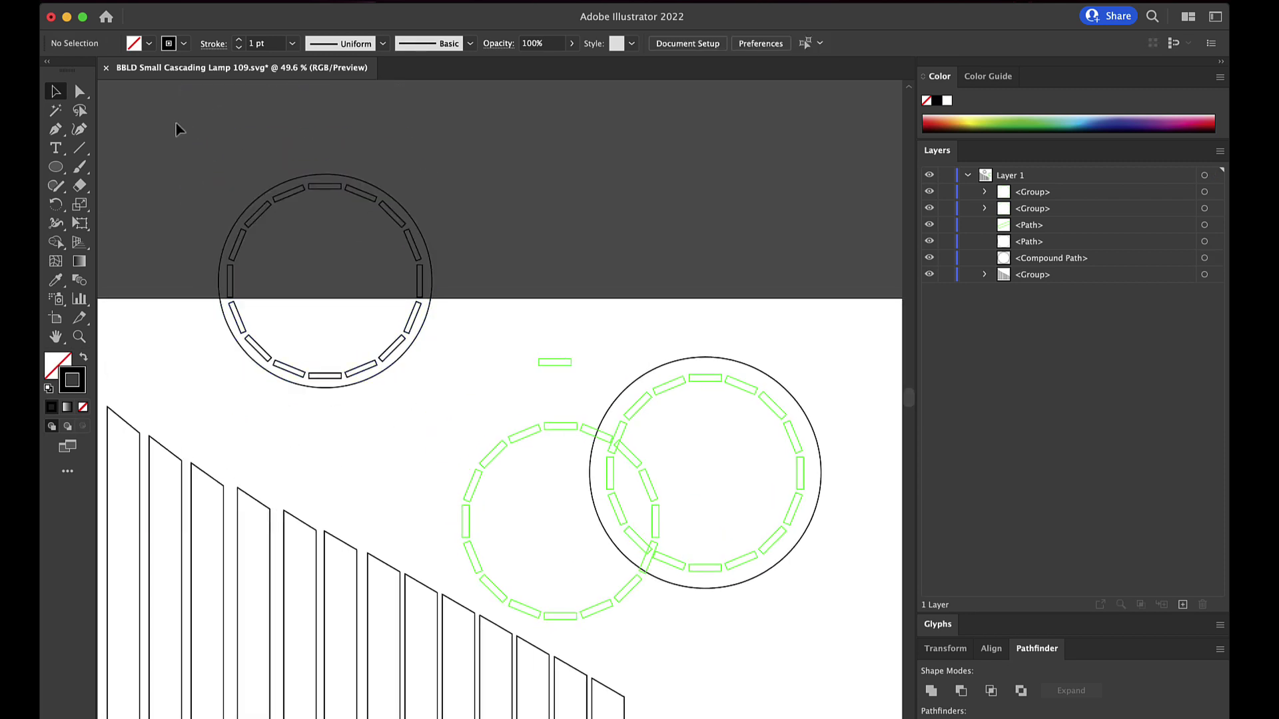
Release the left ring again and delete its old slots, keeping the outer circle.
{"action": "left_click", "coordinate": [398, 361]}
{"action": "right_click", "coordinate": [399, 363]}
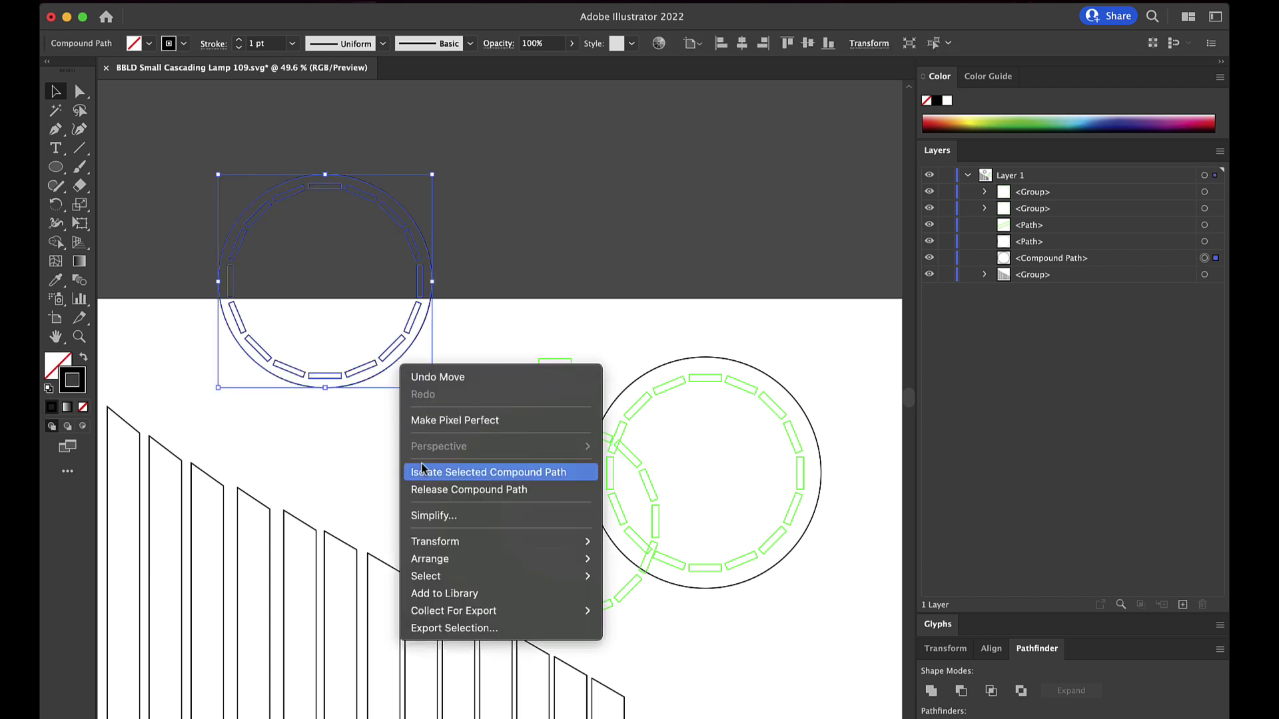
{"action": "left_click", "coordinate": [426, 489]}
{"action": "left_click", "coordinate": [329, 400]}
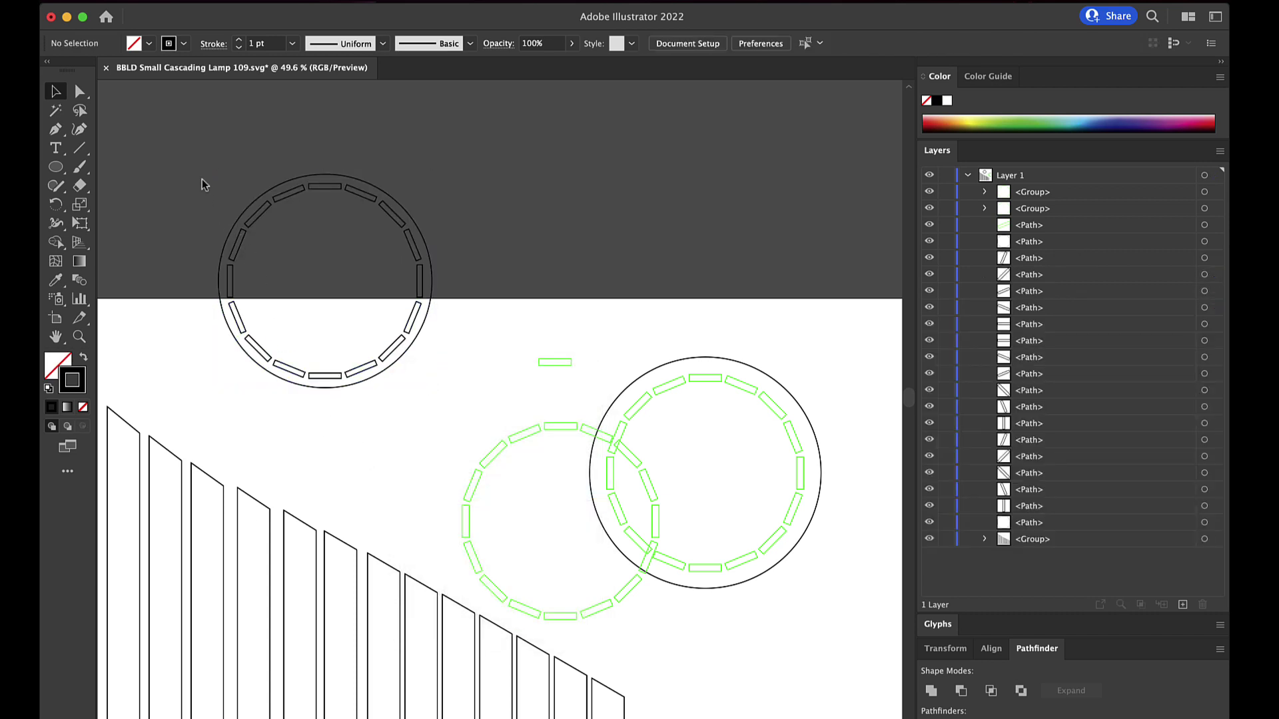
{"action": "left_click_drag", "start_coordinate": [197, 133], "coordinate": [442, 401]}
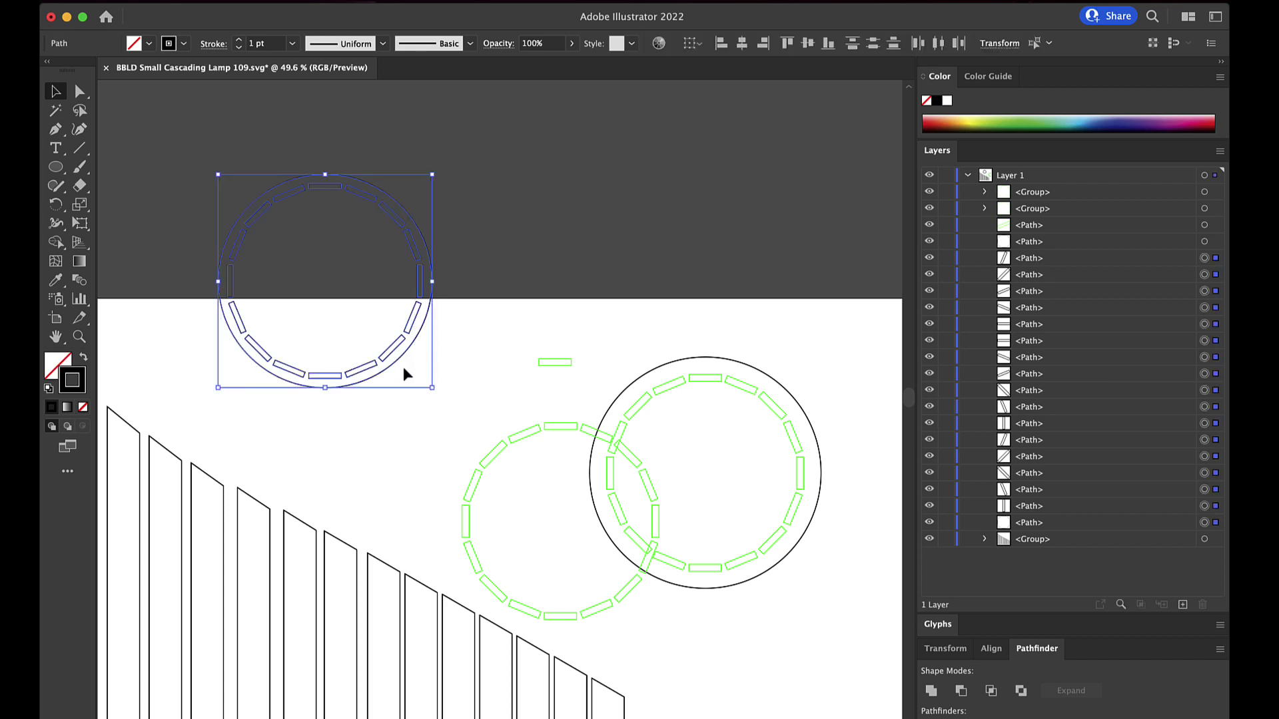
{"action": "left_click", "coordinate": [399, 363], "text": "shift"}
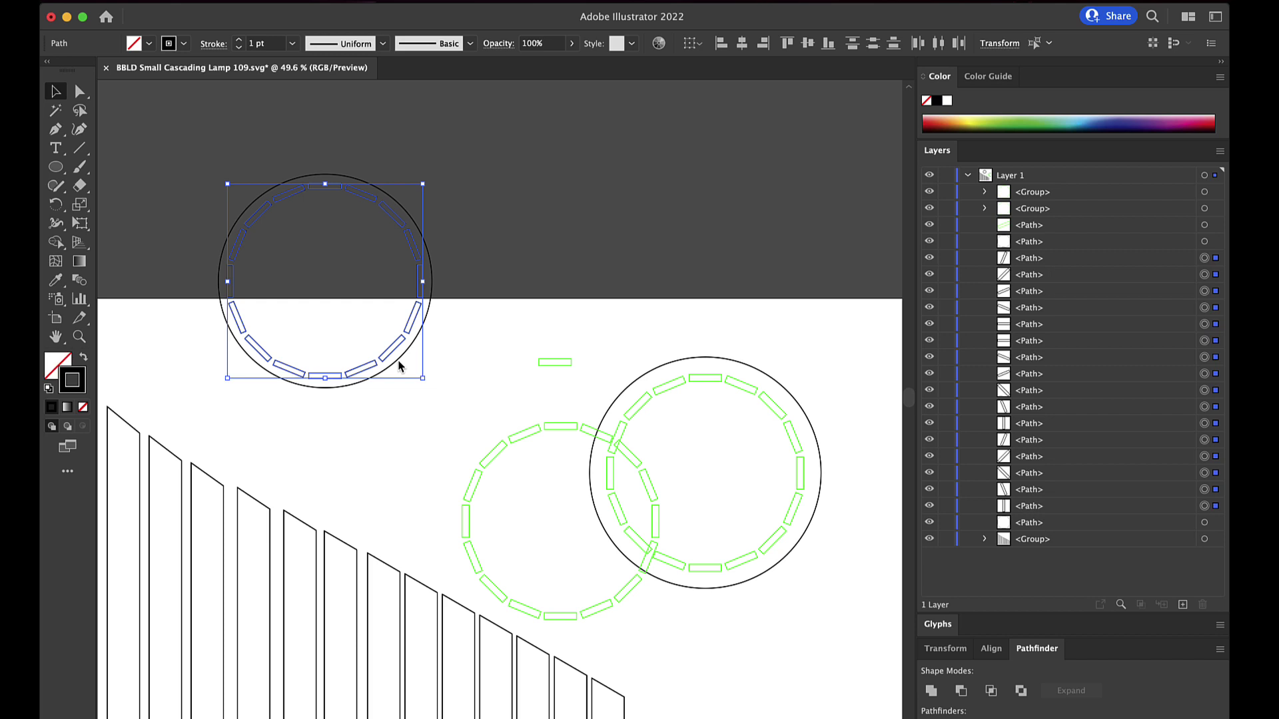
{"action": "key", "text": "Delete"}
Move the green slot copy into the left ring and center it horizontally and vertically.
{"action": "left_click_drag", "start_coordinate": [490, 457], "coordinate": [258, 219]}
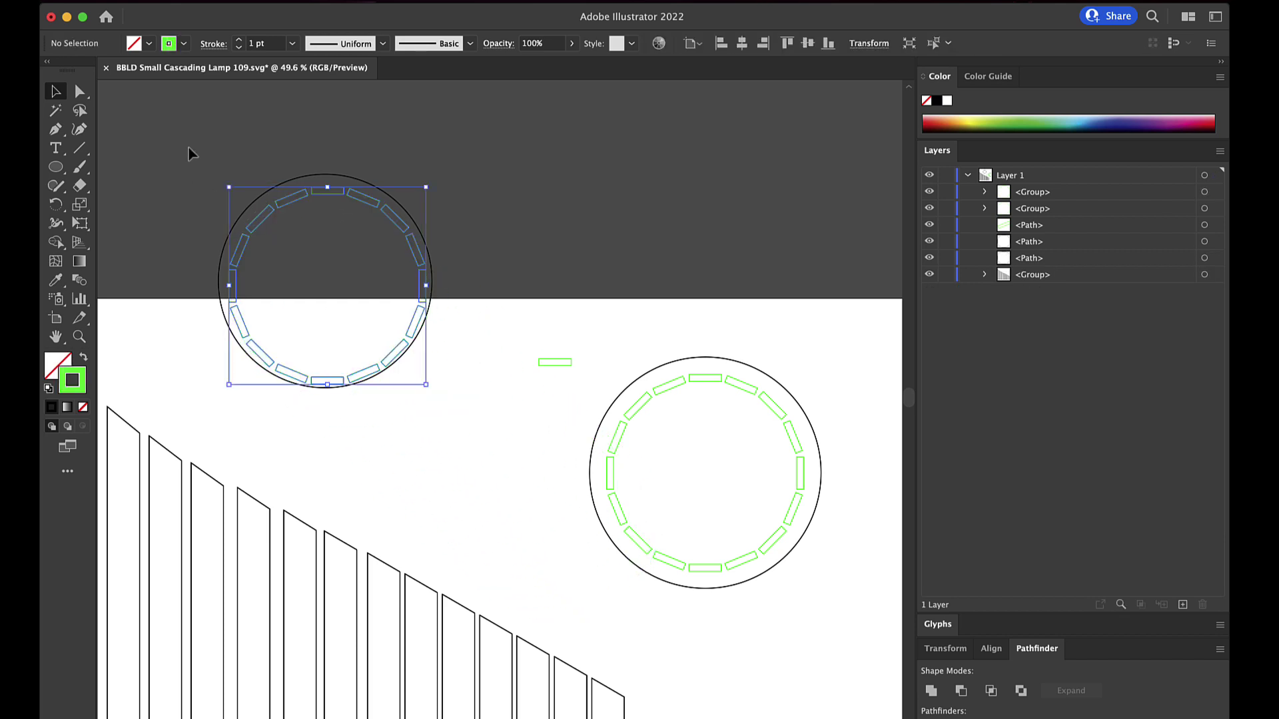
{"action": "left_click_drag", "start_coordinate": [188, 153], "coordinate": [390, 420]}
{"action": "left_click", "coordinate": [743, 44]}
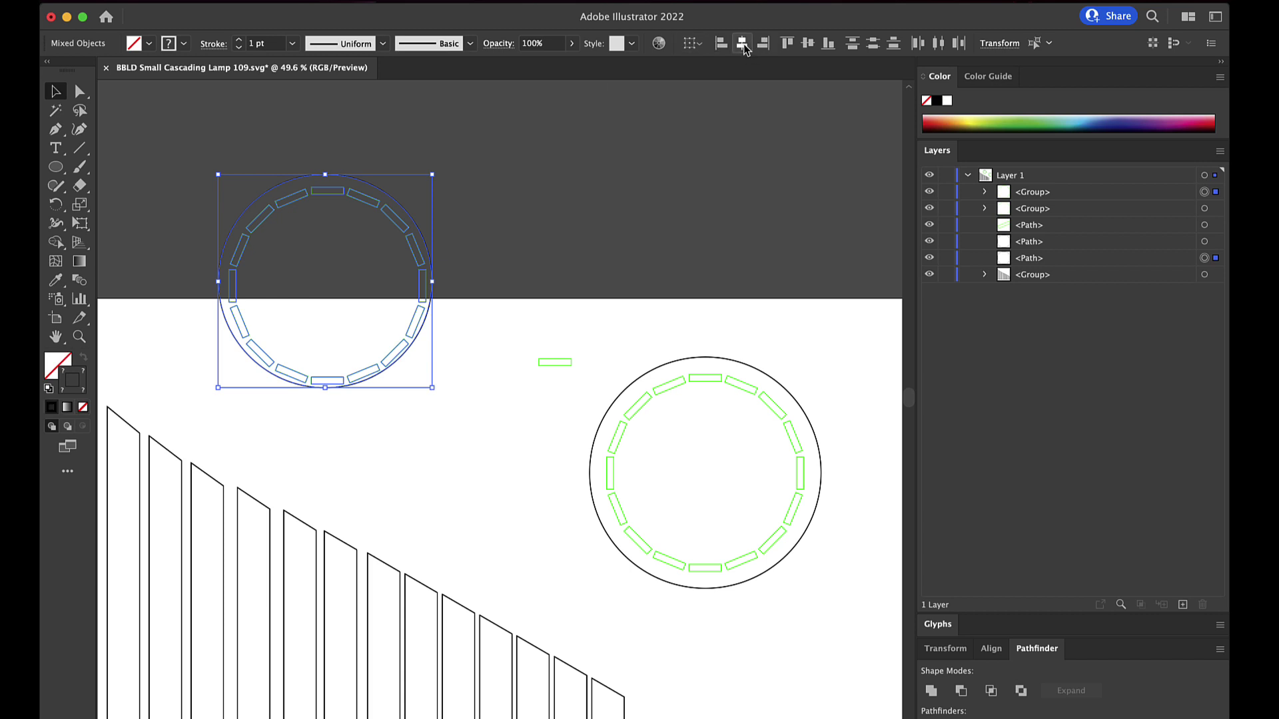
{"action": "left_click", "coordinate": [807, 44]}
{"action": "left_click", "coordinate": [557, 242]}
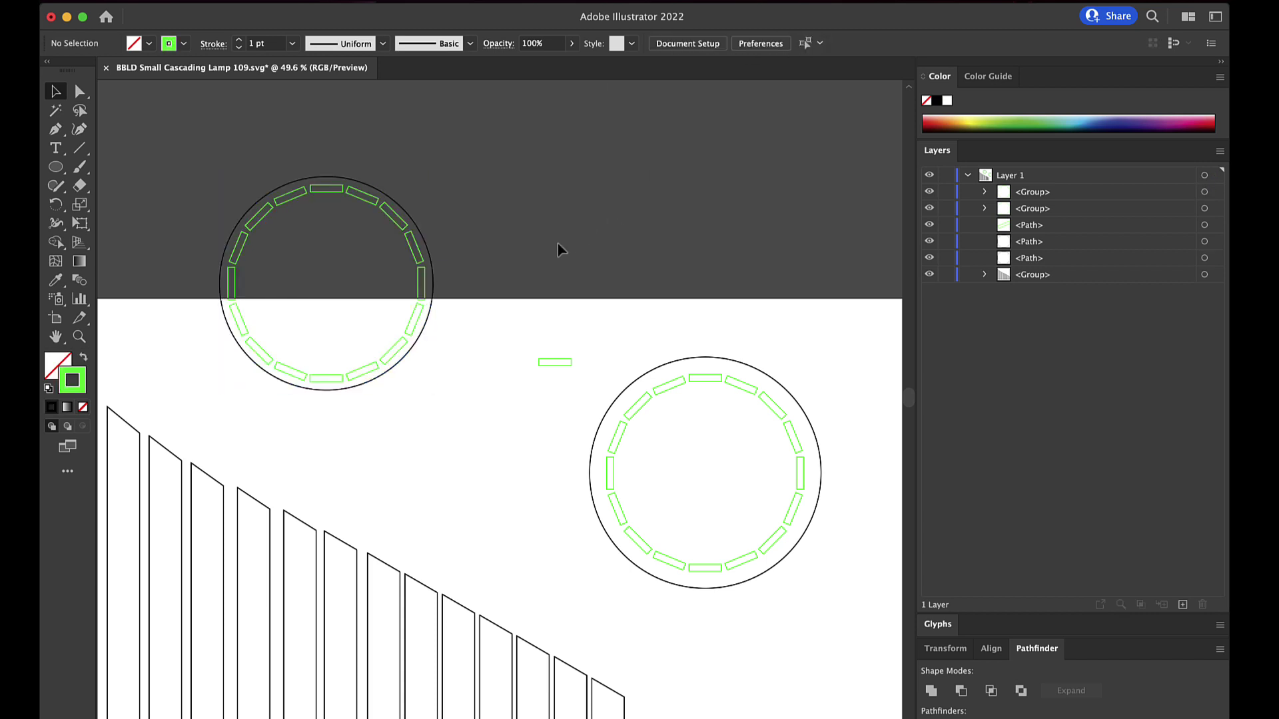